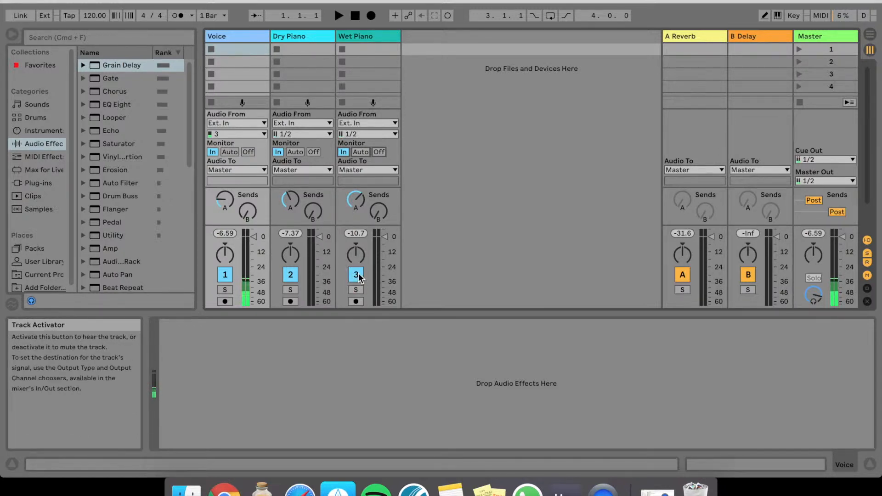
left_click(356, 275)
left_click(357, 275)
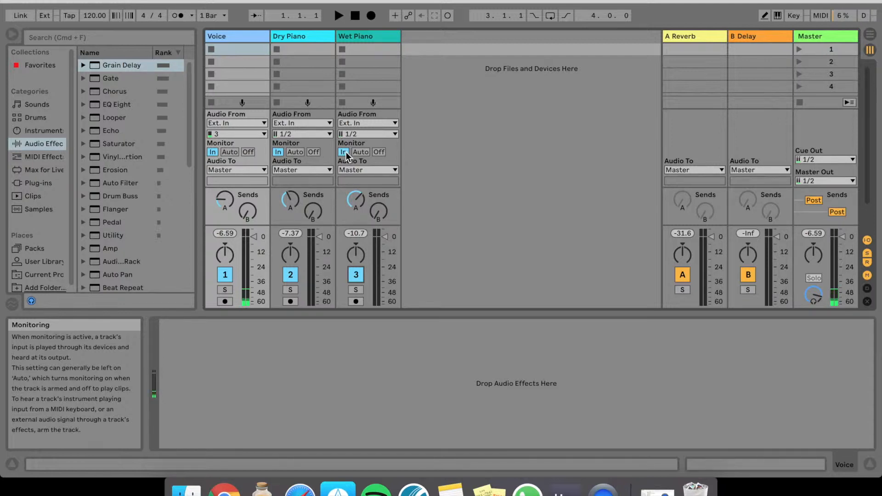
Load the Default Piano rack from the user library onto the Wet Piano track and set its Gate threshold to -54.9 dB.
left_click(366, 40)
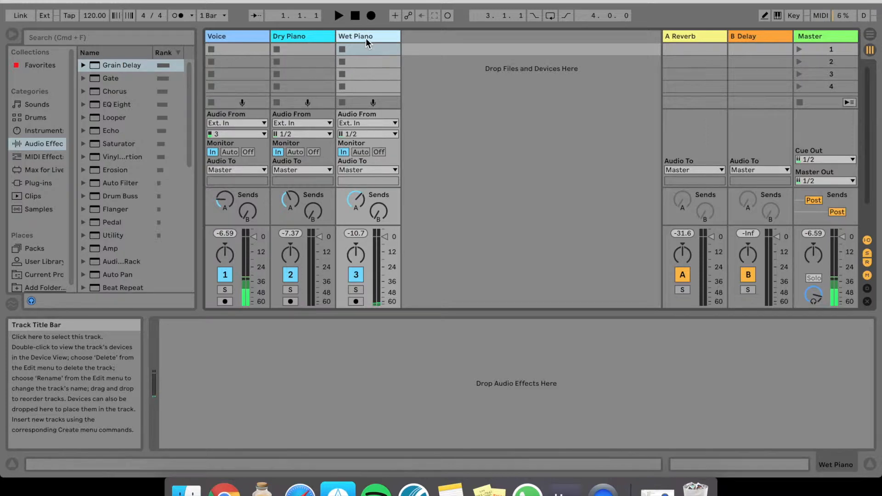
left_click(38, 260)
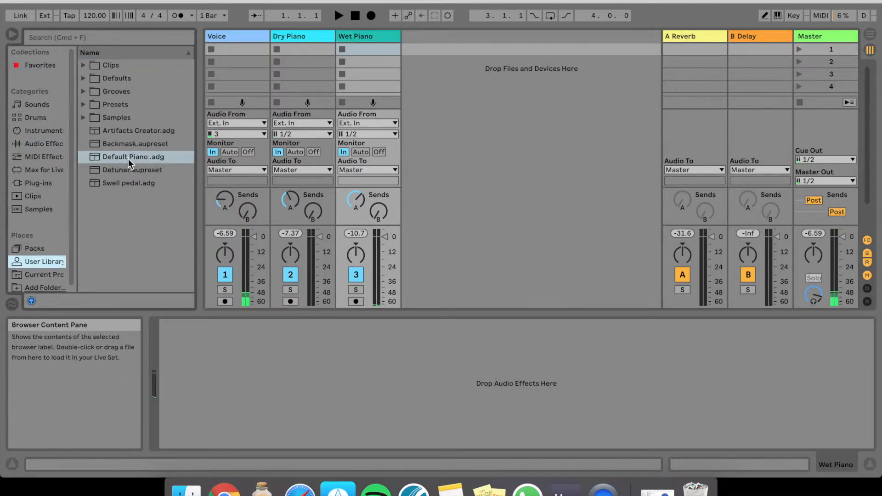
left_click_drag(122, 157, 236, 366)
left_click(197, 358)
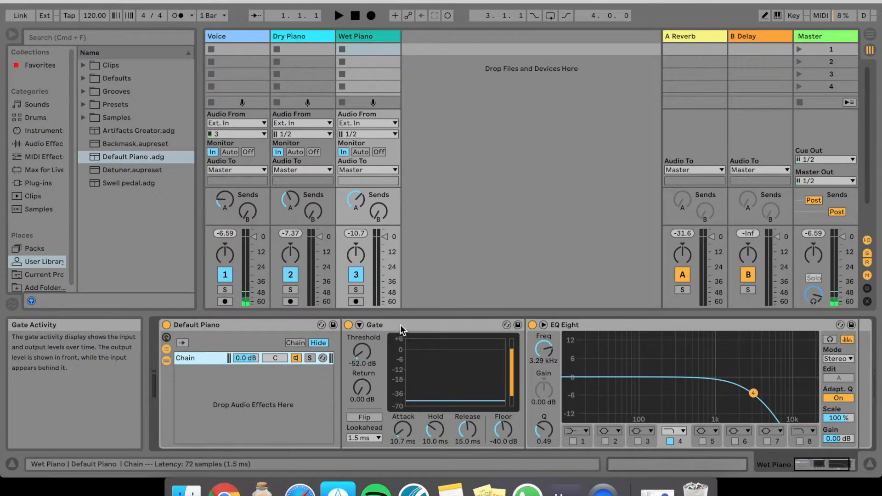
scroll(492, 356, "right", 3)
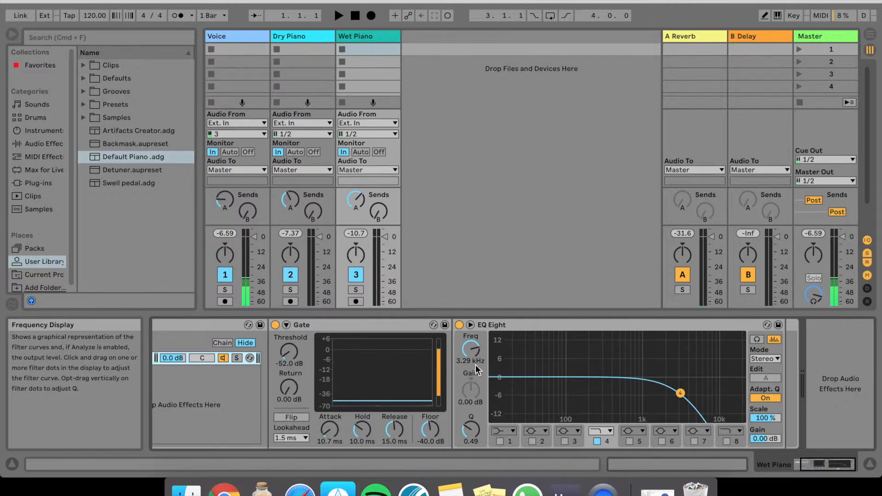
left_click_drag(288, 359, 288, 359)
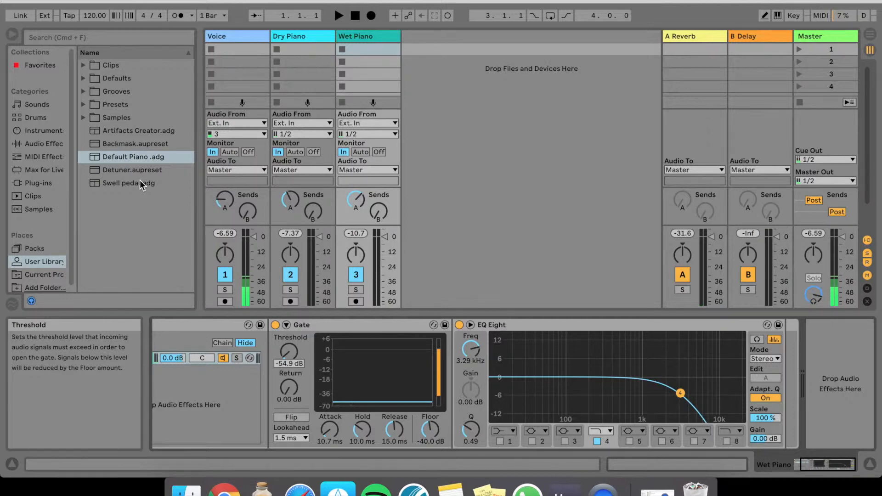
Add the Max for Live Envelope Follower audio effect after EQ Eight on the Wet Piano track.
left_click(40, 143)
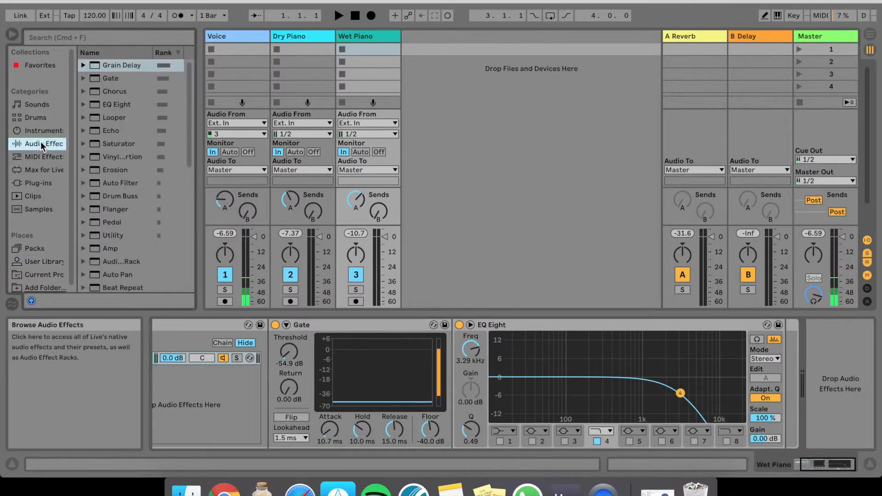
left_click(42, 170)
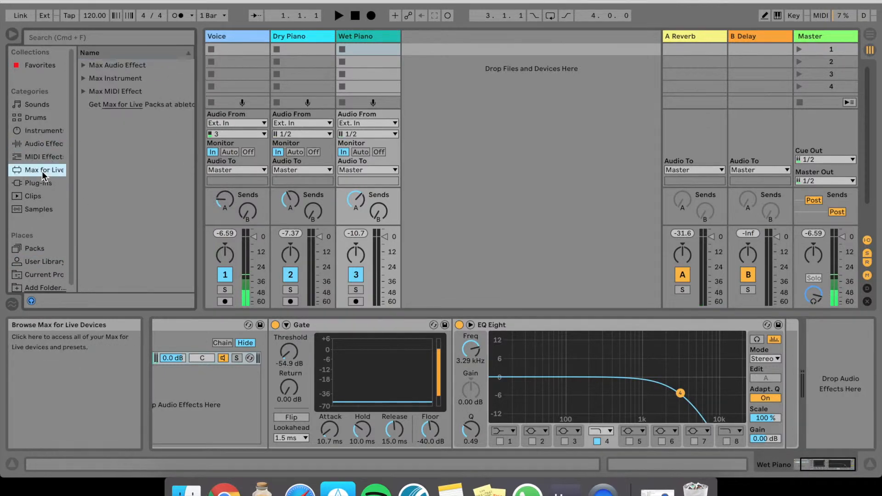
left_click(84, 65)
scroll(125, 167, "down", 3)
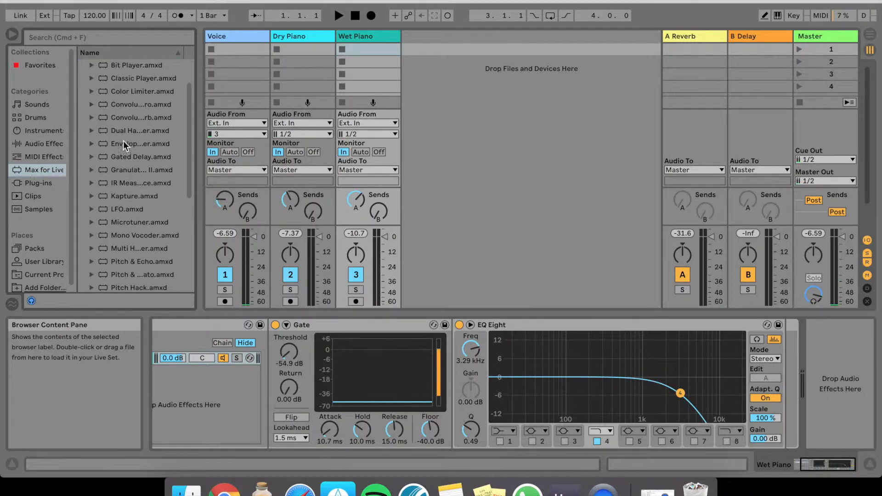
left_click_drag(130, 140, 837, 380)
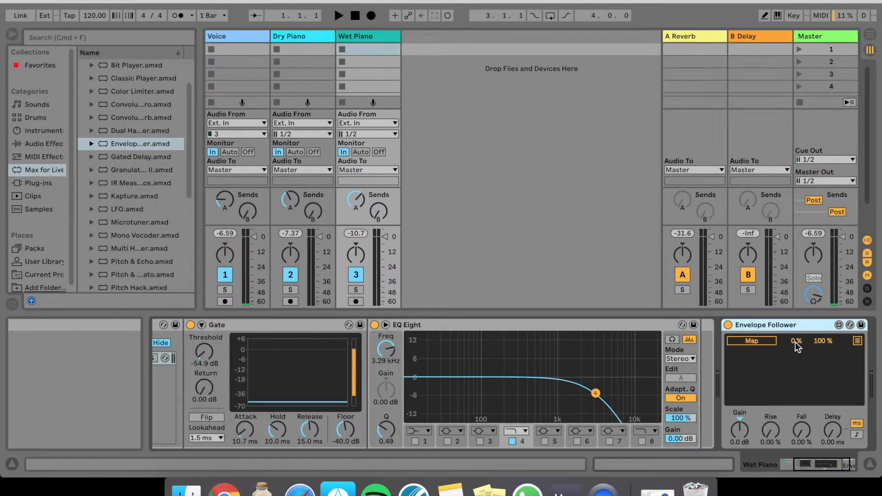
Set the Envelope Follower's minimum to 13 %, gain to 12 dB, rise to 26.0 % and fall to 16.5 %.
left_click_drag(797, 344, 797, 341)
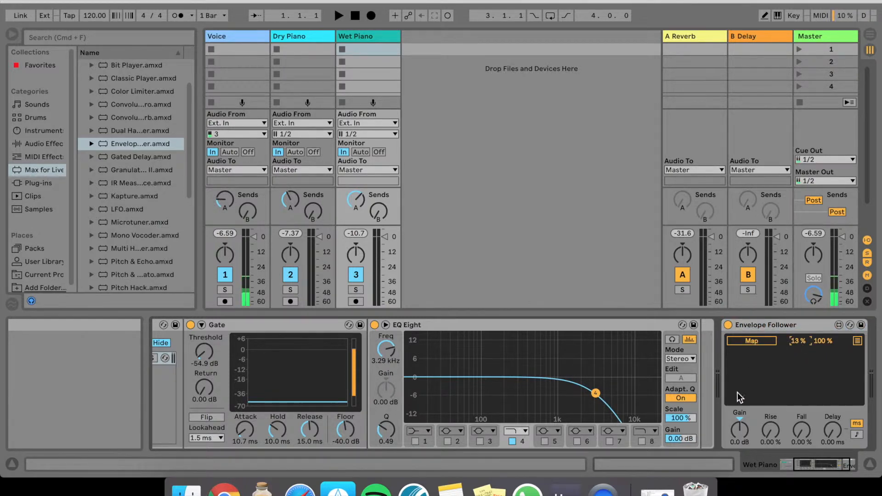
left_click_drag(740, 431, 770, 420)
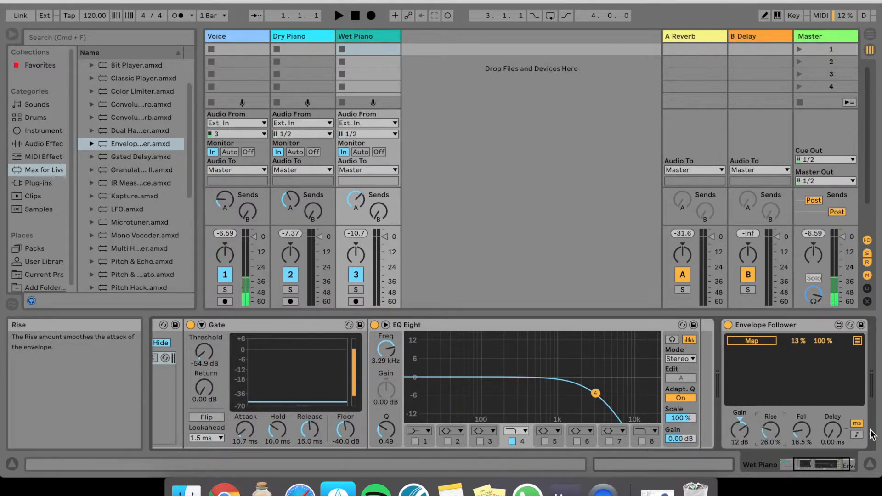
left_click(831, 431)
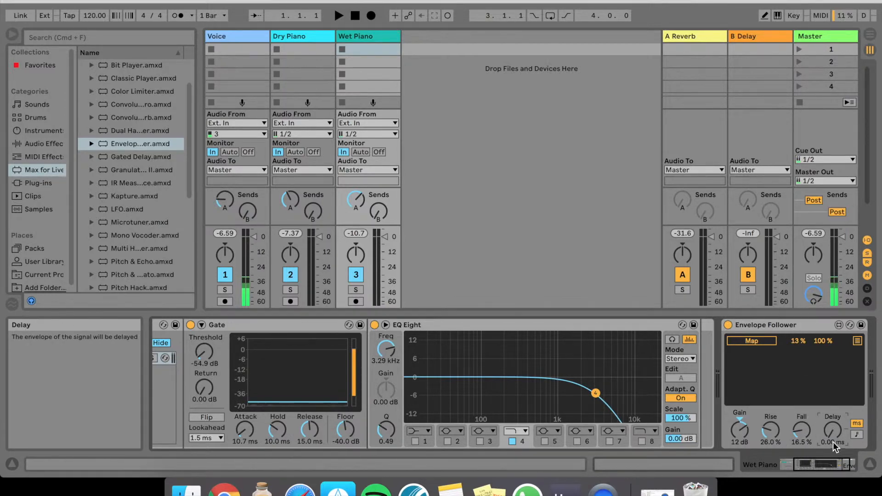
Map the Envelope Follower to the Gate's Threshold parameter.
left_click(757, 338)
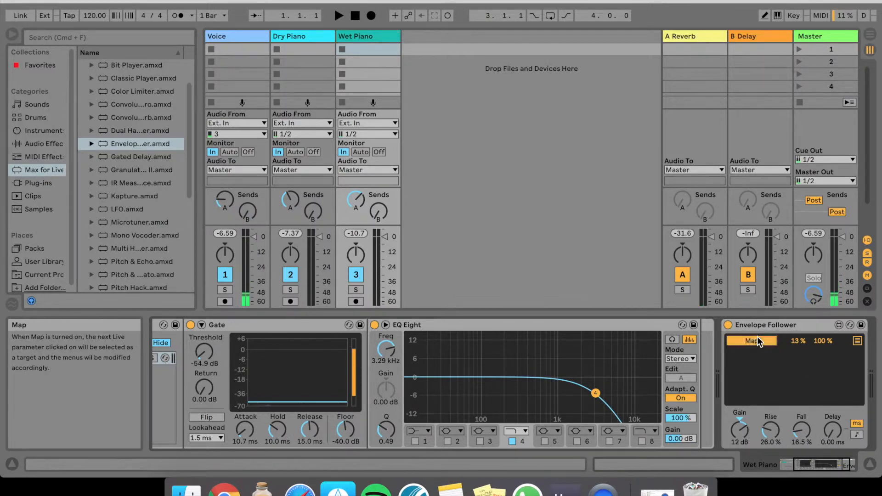
left_click(209, 353)
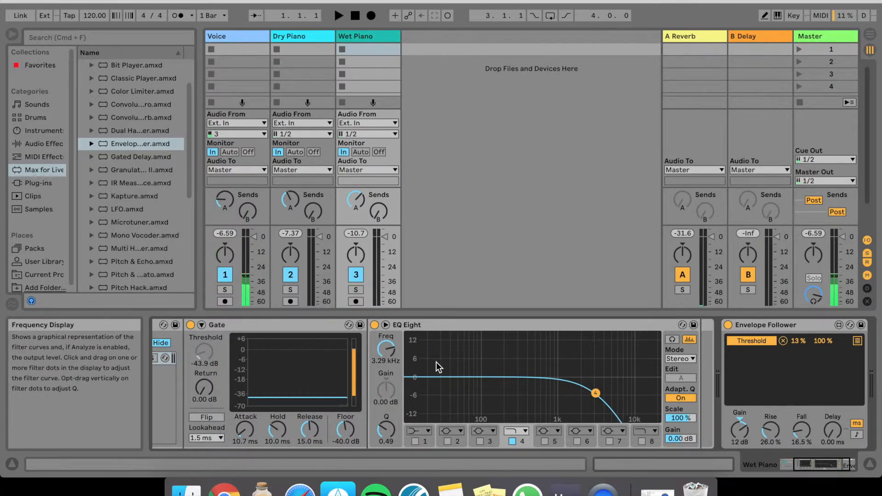
left_click(205, 365)
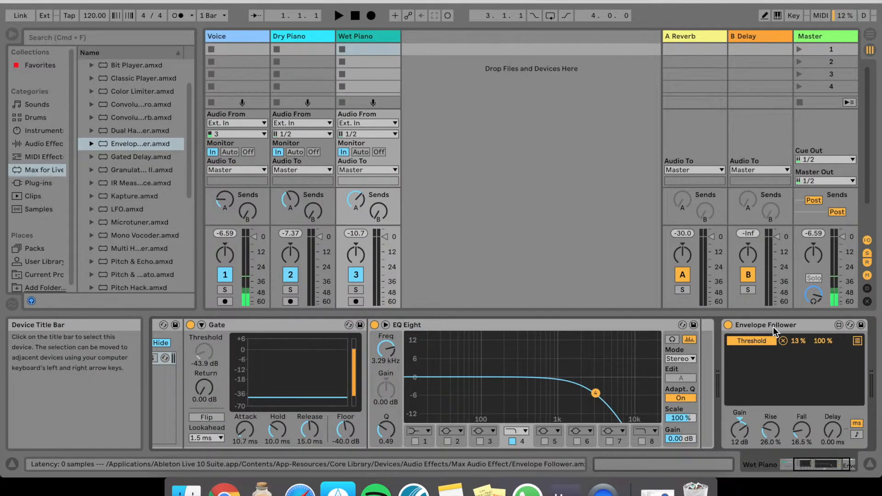
Try an Echo audio effect after the Envelope Follower on the Wet Piano track.
left_click(51, 143)
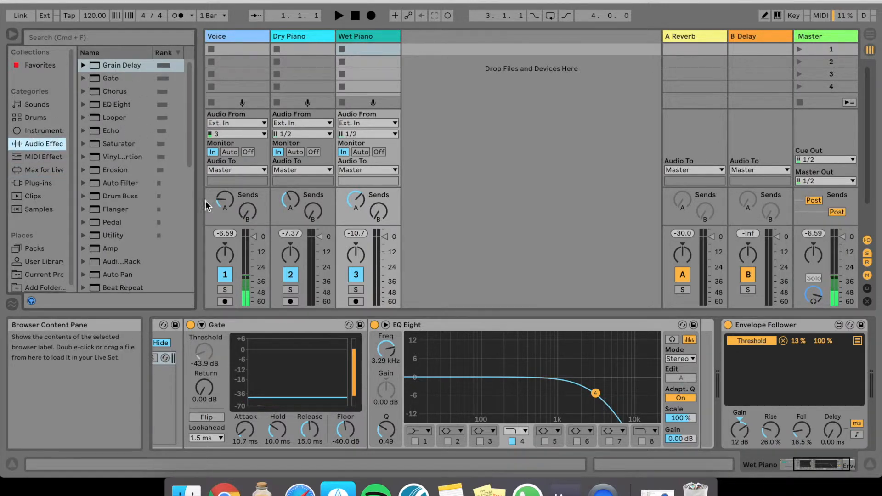
scroll(384, 338, "right", 3)
left_click(384, 326)
left_click_drag(111, 130, 819, 409)
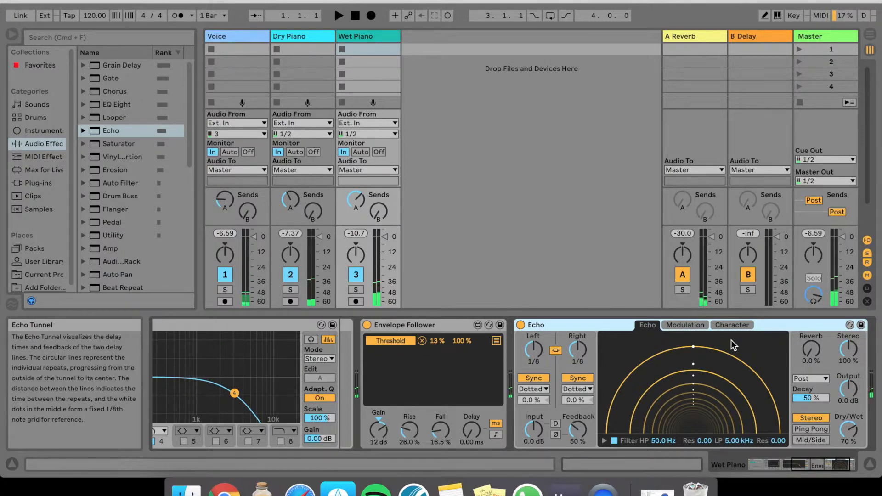
Set Echo's reverb to 23 % and feedback to 77 %, and unlink its channels with the left delay at 1/16 and an adjusted left offset.
left_click_drag(811, 349, 811, 335)
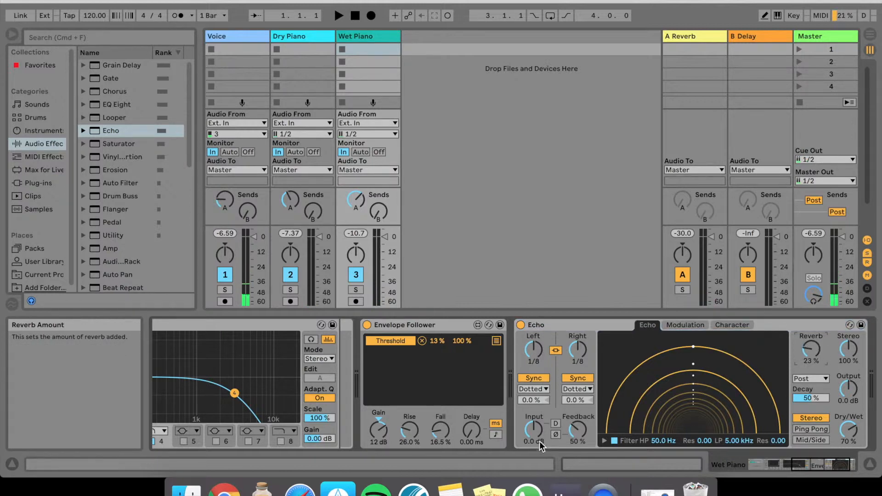
left_click_drag(577, 431, 577, 419)
left_click_drag(578, 349, 578, 359)
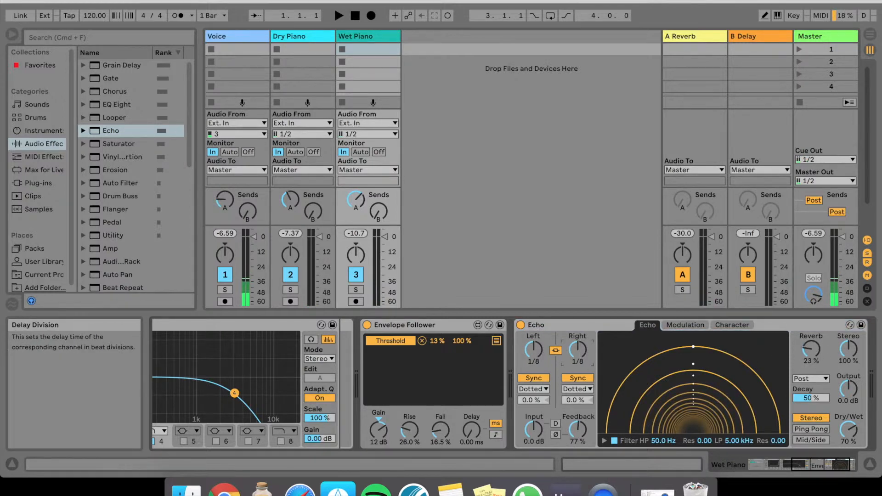
left_click(555, 351)
left_click(576, 348)
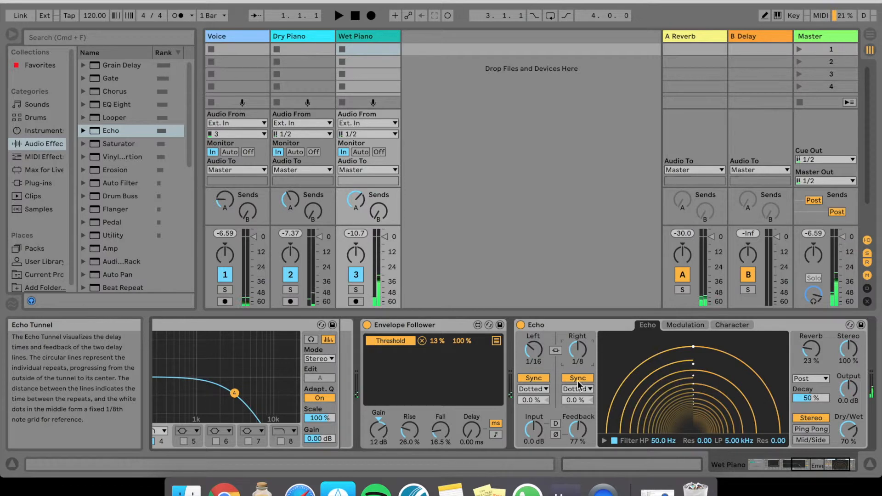
left_click_drag(533, 400, 536, 404)
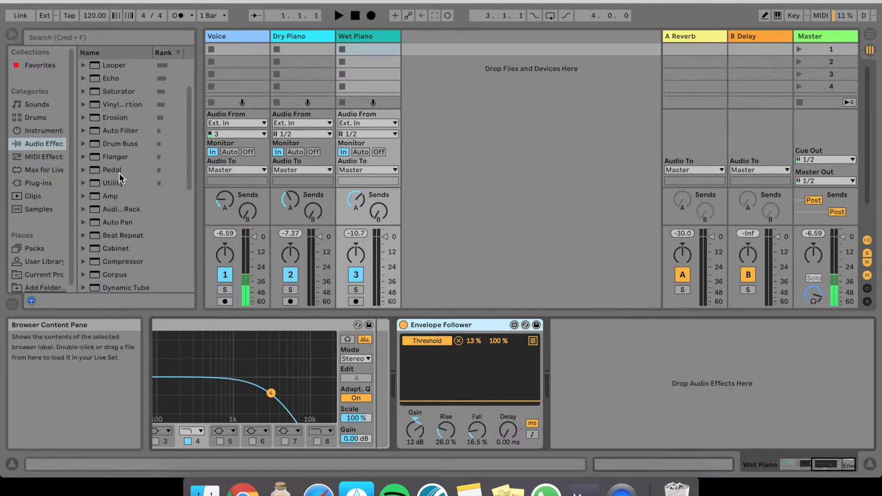
Add Grain Delay after the Envelope Follower with 48.8 ms spray, 1.00 Hz frequency, -12 pitch and 68 % feedback.
scroll(120, 177, "up", 4)
left_click_drag(122, 66, 606, 373)
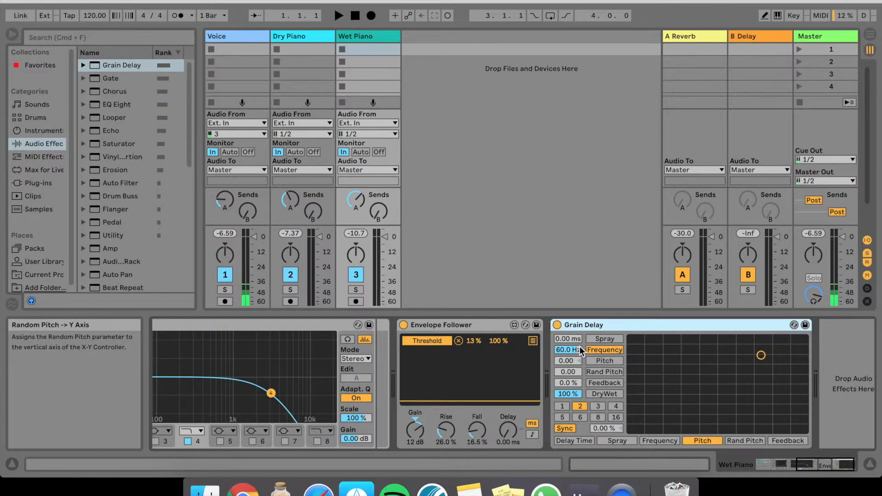
mouse_move(576, 342)
left_mouse_down()
mouse_move(575, 324)
mouse_move(575, 344)
left_mouse_up()
left_click(573, 362)
type("-12")
key("Return")
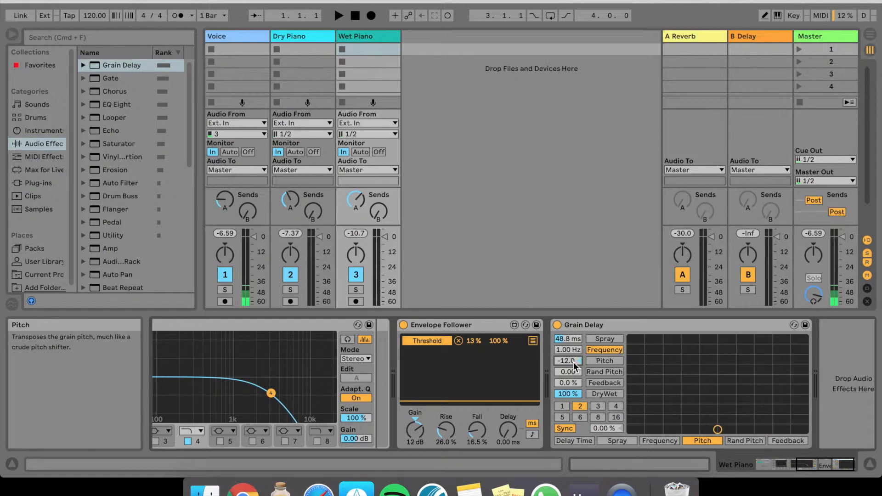
left_click_drag(570, 383, 571, 356)
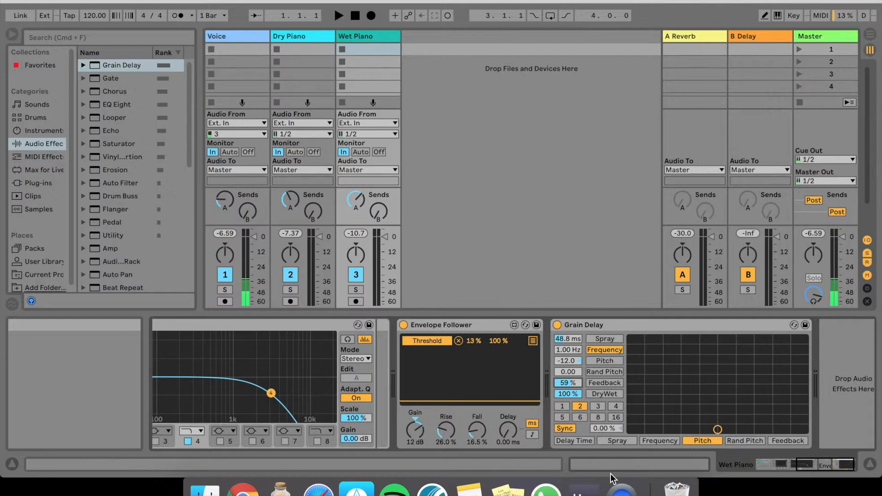
scroll(414, 386, "right", 5)
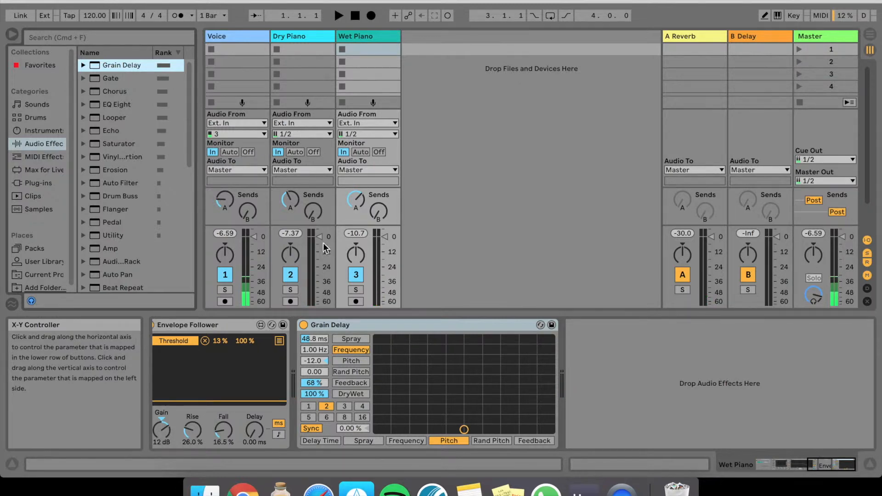
Lower the Dry Piano track's volume fader to just below the 12 dB mark.
left_click_drag(320, 236, 319, 254)
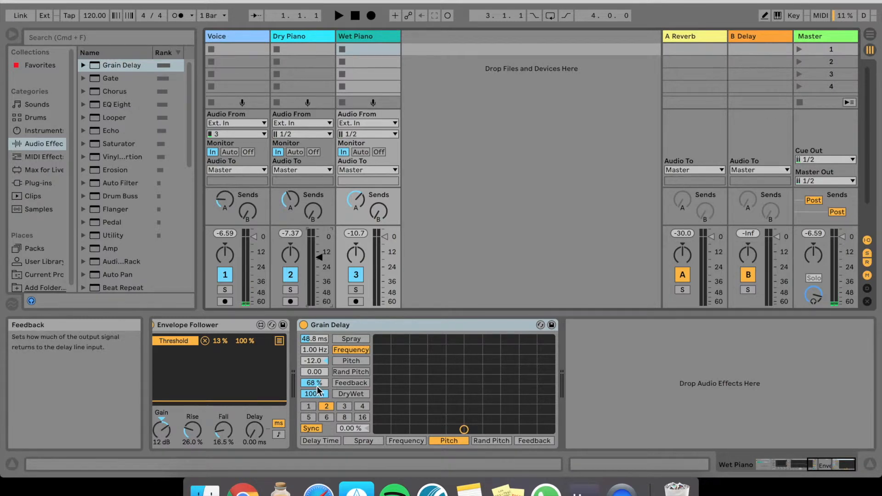
Add a Glue Compressor after the Grain Delay on the Wet Piano track.
scroll(153, 172, "down", 4)
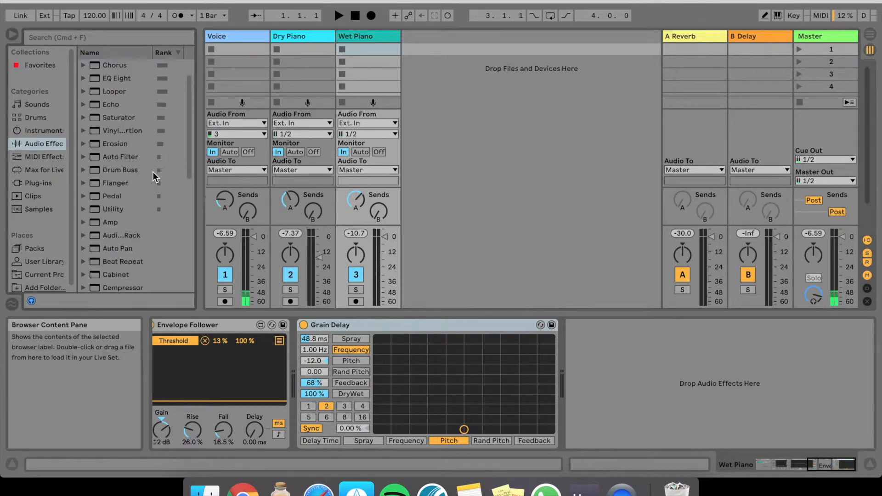
scroll(153, 172, "down", 1)
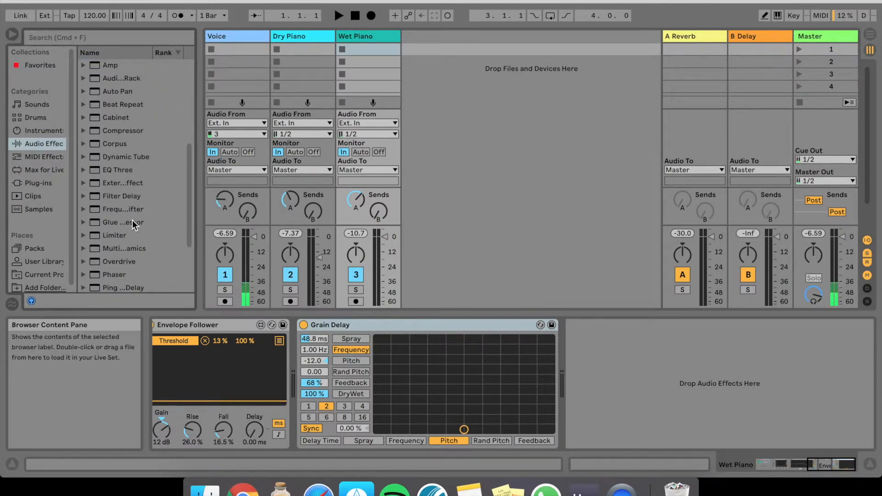
left_click(147, 222)
left_click_drag(147, 222, 597, 371)
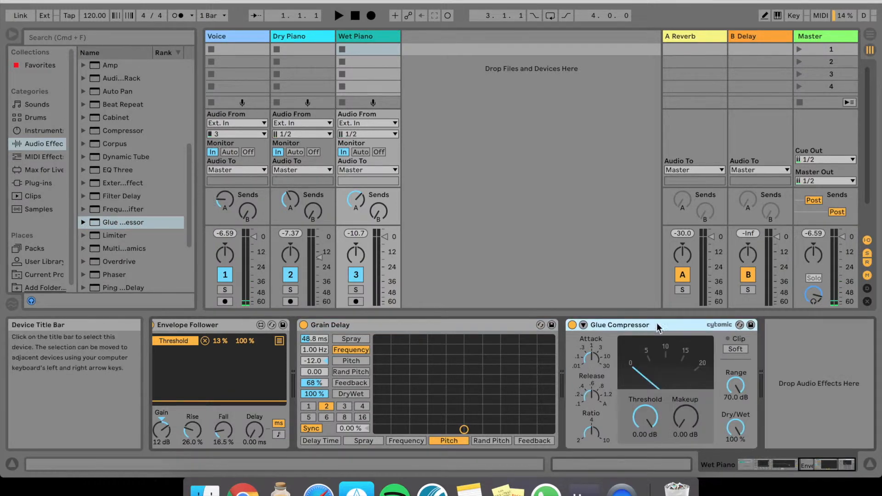
Sidechain the Glue Compressor from Wet Piano, Pre FX, and set its threshold to -28.9 dB.
left_click(583, 325)
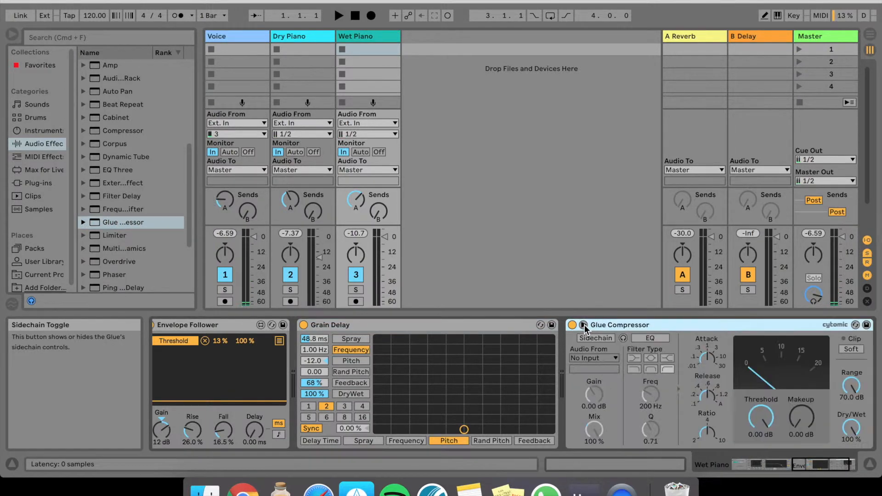
left_click(596, 358)
left_click(592, 390)
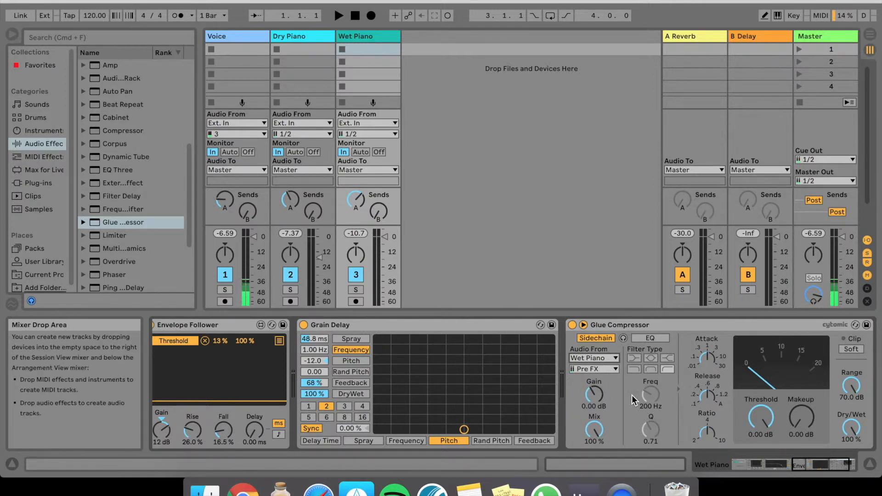
scroll(631, 400, "right", 3)
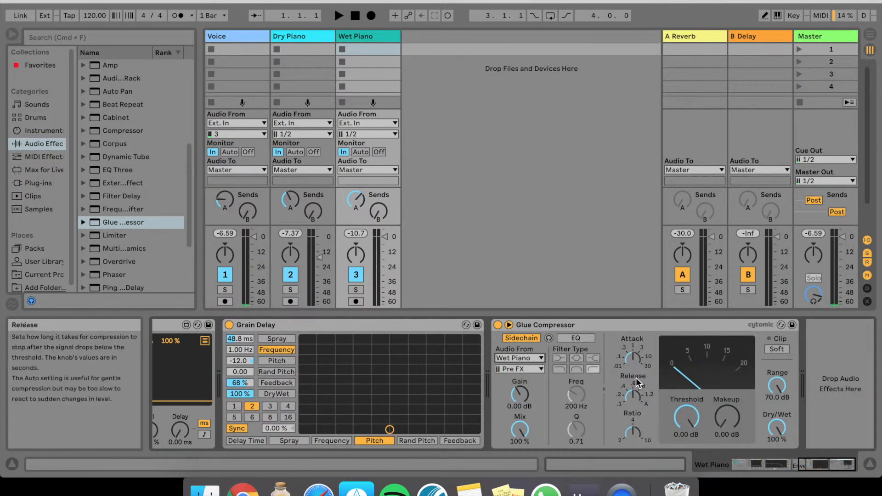
left_click_drag(688, 420, 687, 465)
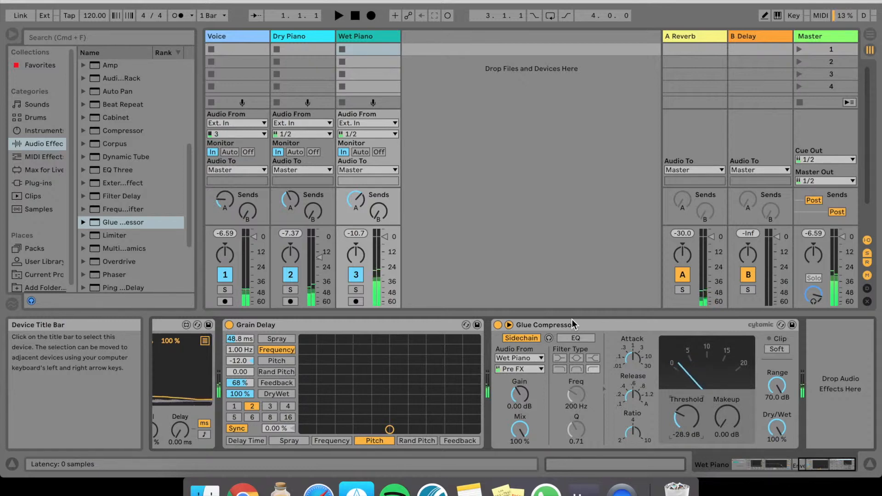
Set the Grain Delay's pitch to 12 on the Wet Piano track.
left_click(240, 362)
type("-")
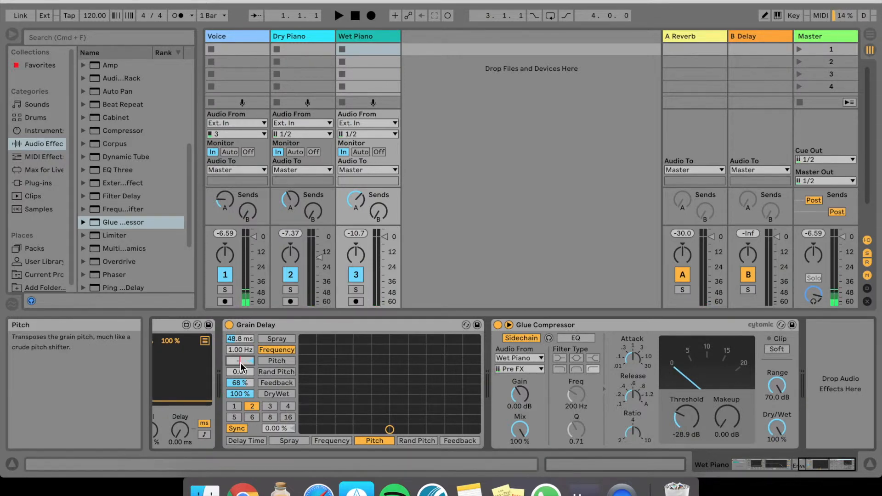
type("12")
key("Return")
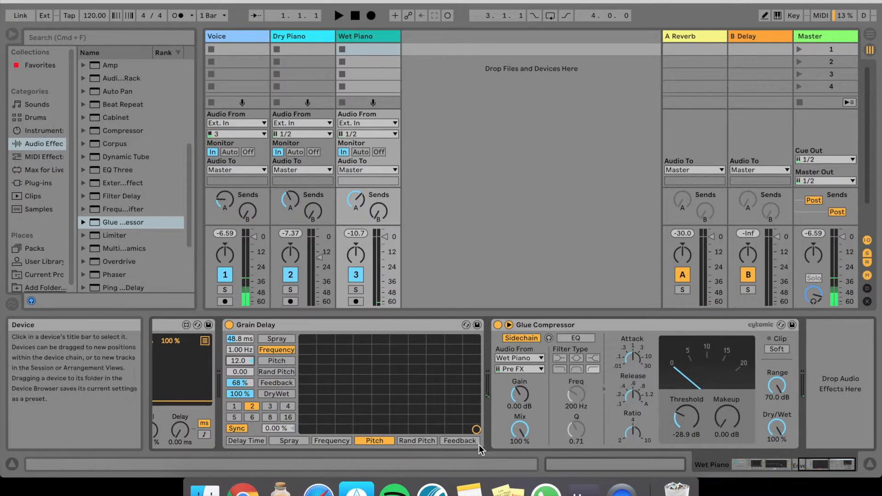
Deactivate the Glue Compressor on the Wet Piano track and delete it from the chain.
left_click(496, 326)
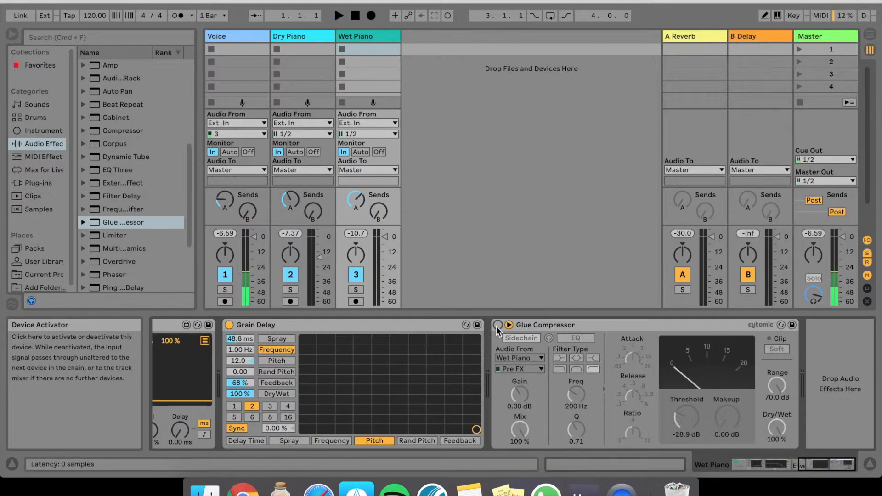
left_click(556, 324)
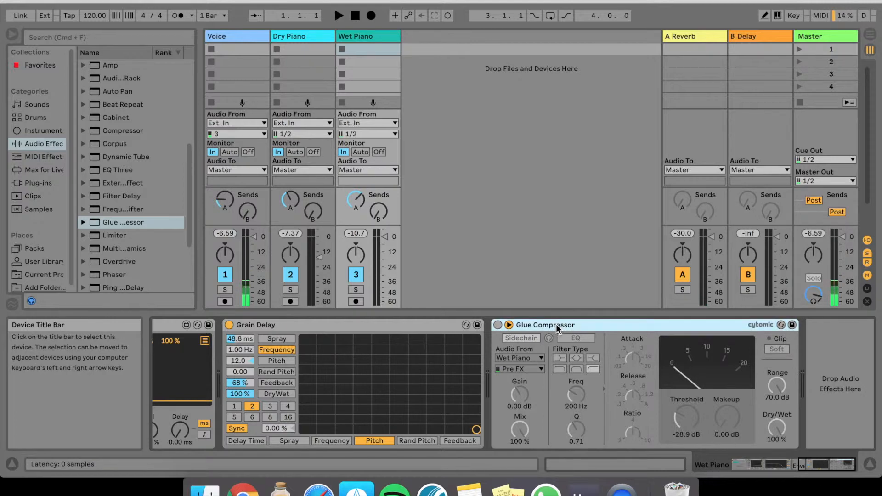
key("Delete")
Add a Pedal after the Grain Delay, set it to Fuzz and its gain to 30 %.
scroll(109, 208, "down", 2)
scroll(108, 208, "up", 10)
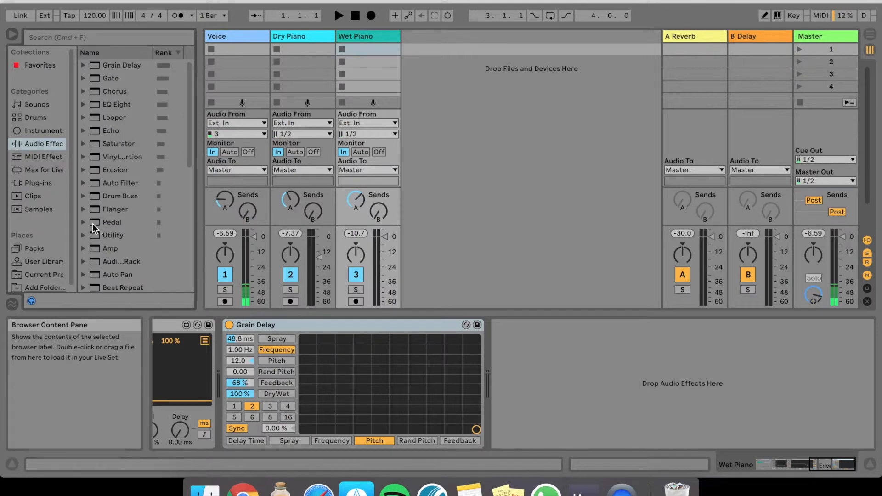
left_click_drag(92, 224, 525, 380)
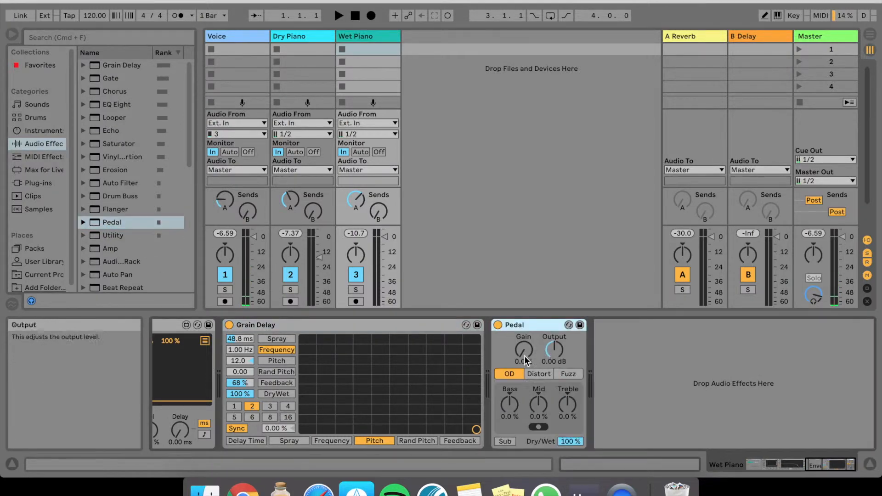
left_click(563, 375)
left_click_drag(523, 362, 524, 349)
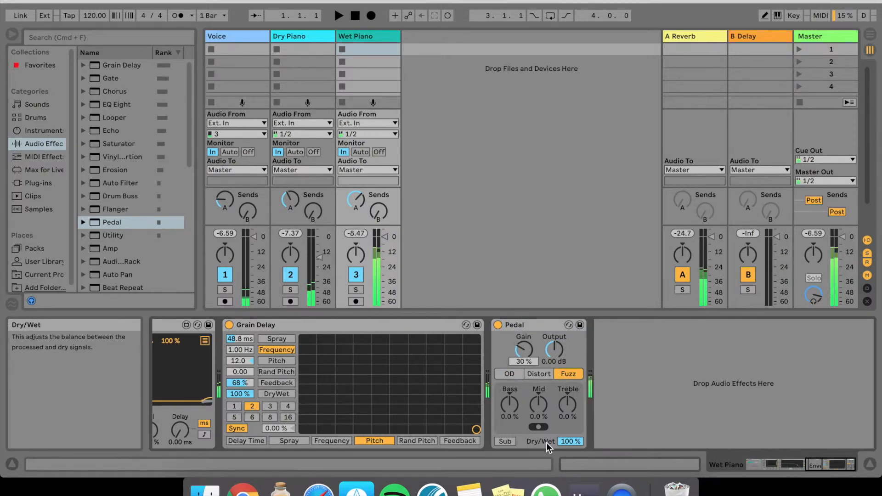
Delete the Grain Delay and the Pedal from the Wet Piano chain.
left_click(384, 325)
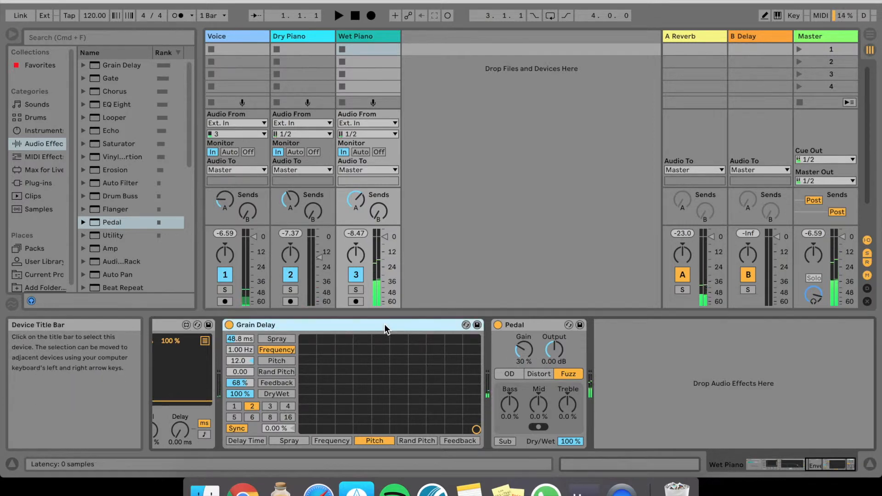
key("Delete")
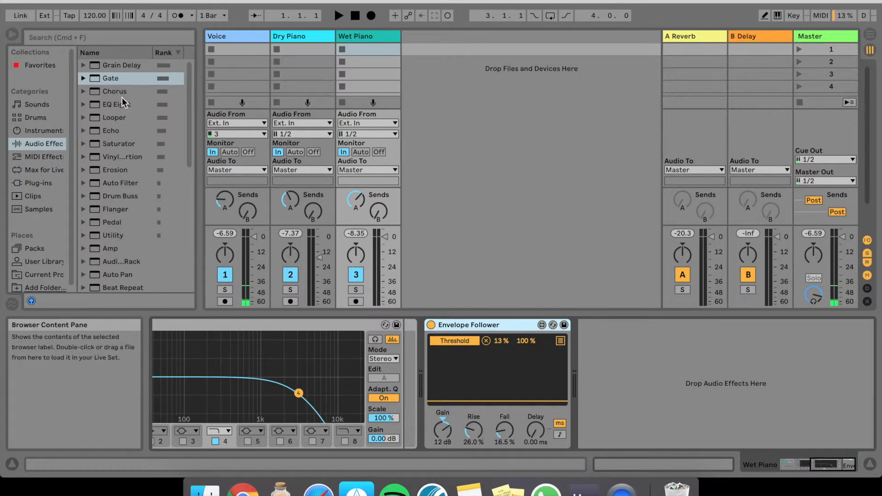
Add a new Grain Delay after the Envelope Follower and map its on/off switch to MIDI CC 65.
left_click_drag(117, 66, 626, 384)
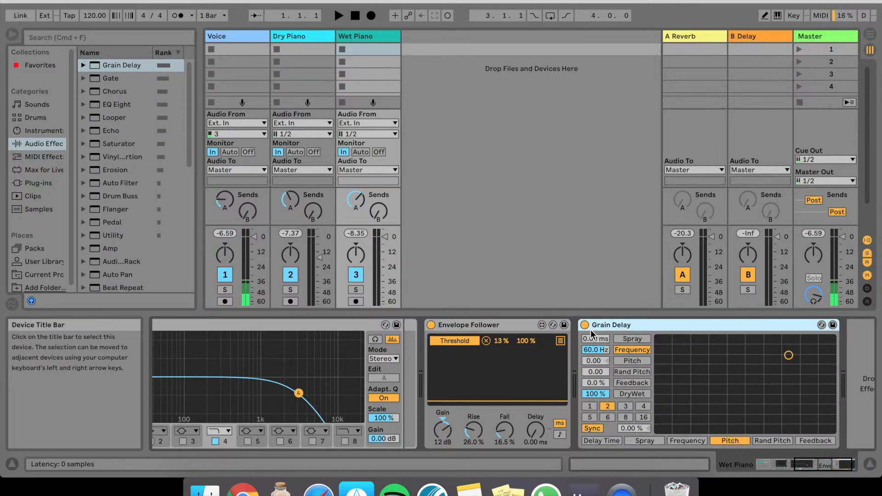
key("super+m")
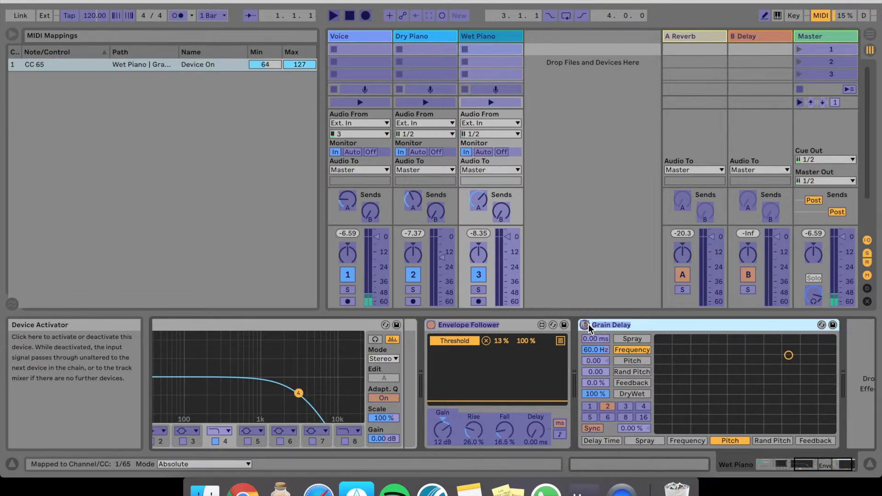
key("super+m")
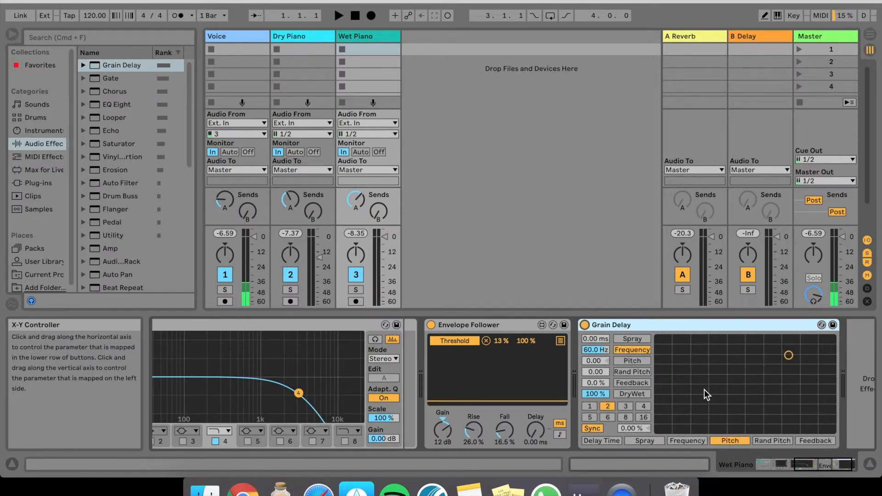
Insert a Gate before the Grain Delay with 0.00 dB return, -inf dB floor, 78.6 ms attack and 1.00 ms hold.
left_click_drag(110, 78, 577, 349)
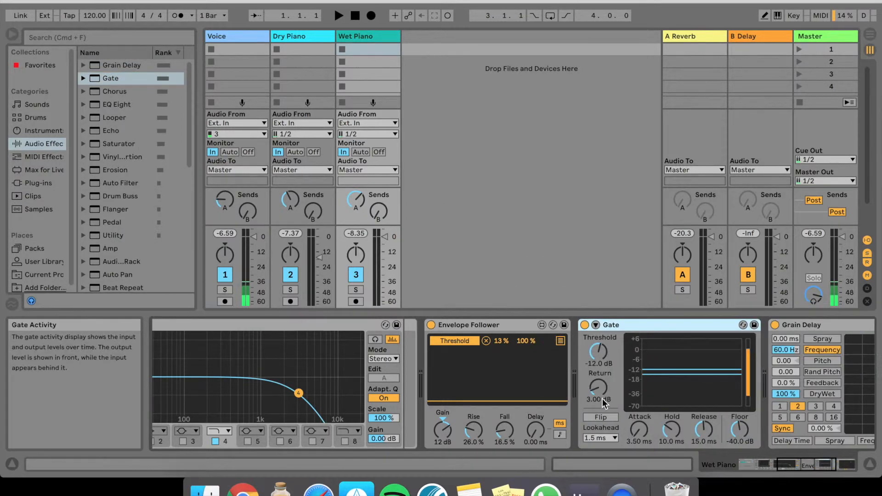
left_click_drag(599, 388, 599, 413)
left_click_drag(739, 430, 739, 464)
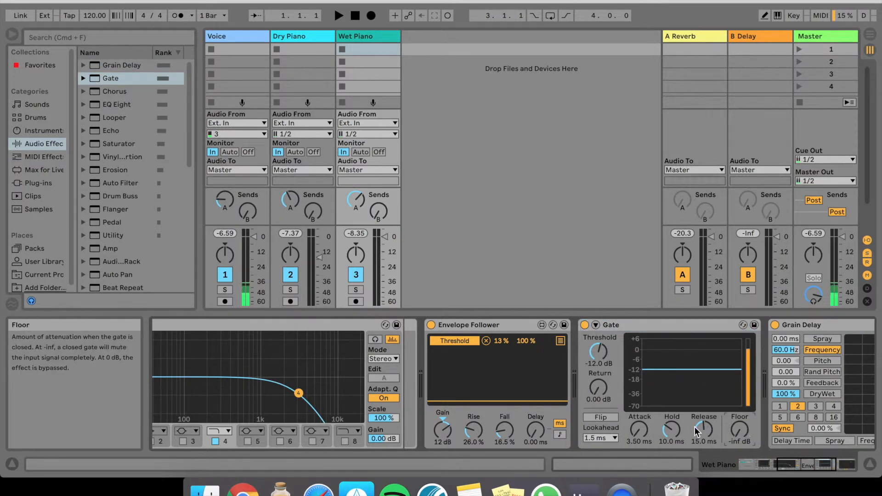
left_click_drag(638, 434, 639, 411)
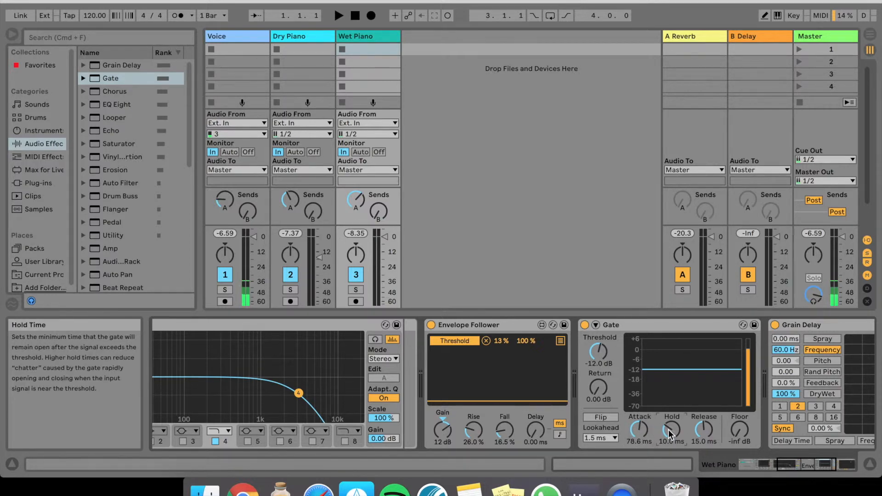
left_click(669, 434)
scroll(677, 394, "right", 5)
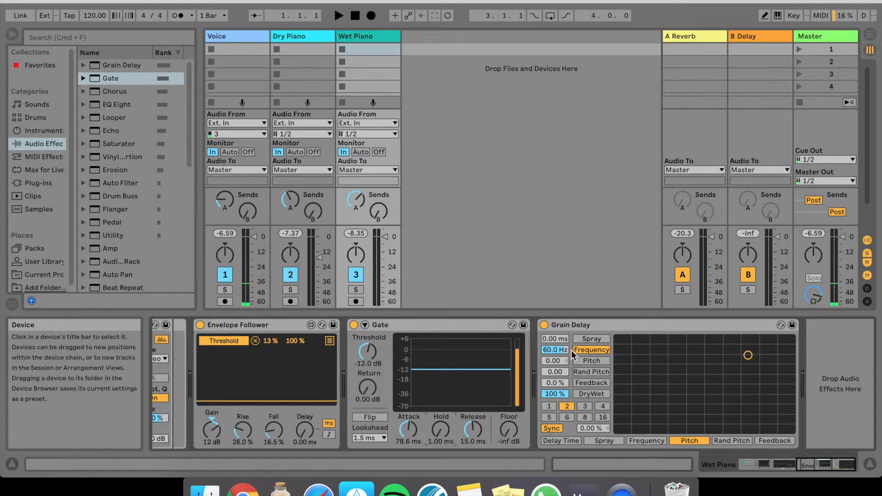
Delete the Grain Delay's on/off MIDI mapping and map the new Gate's threshold to CC 65 instead.
key("super+m")
left_click(167, 65)
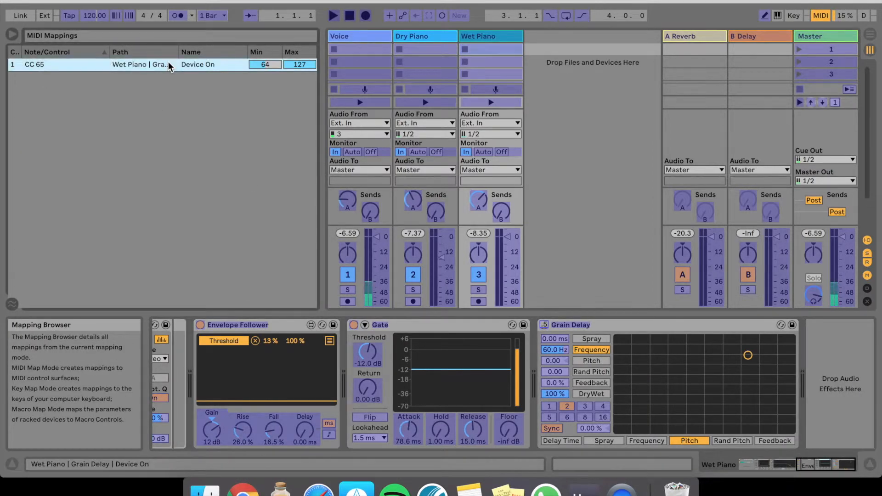
key("Delete")
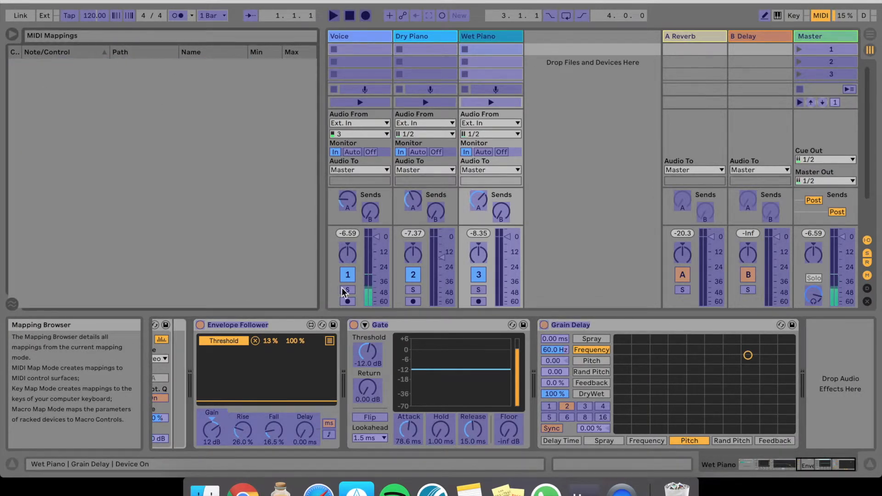
left_click(367, 353)
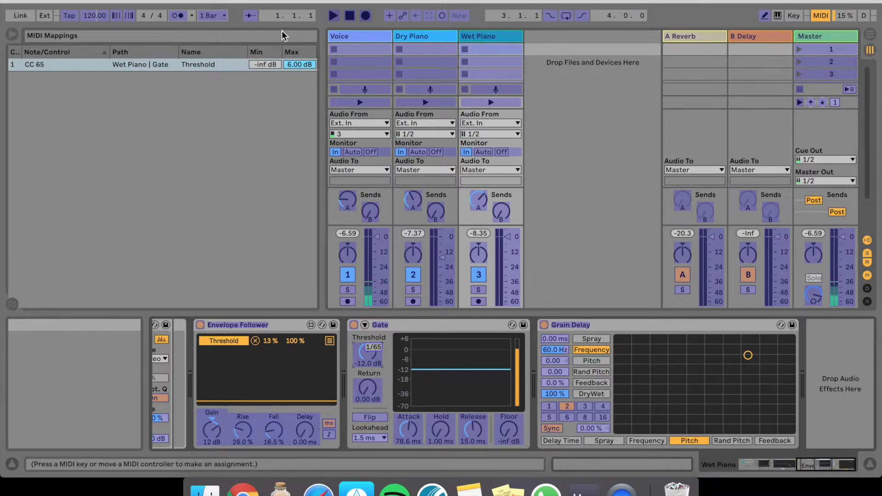
key("super+m")
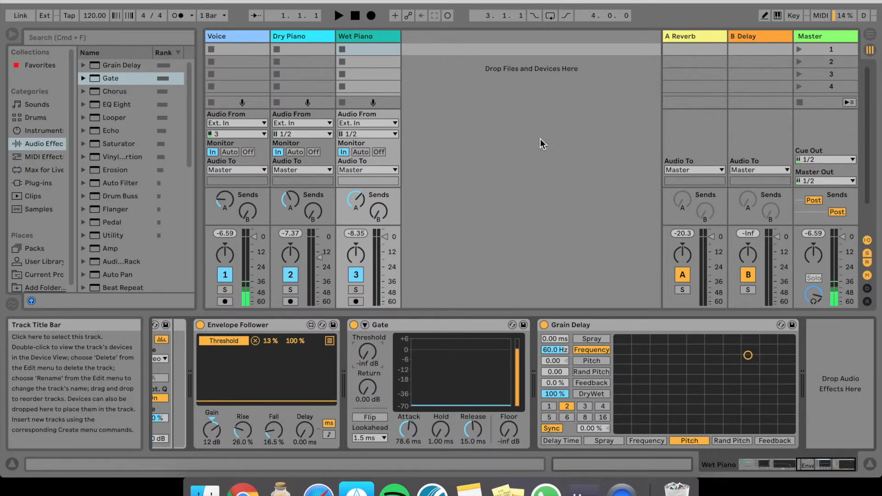
Set the Grain Delay's feedback to 44 %, and the Gate's attack to 100 ms and release to 202 ms.
left_click_drag(551, 384, 559, 346)
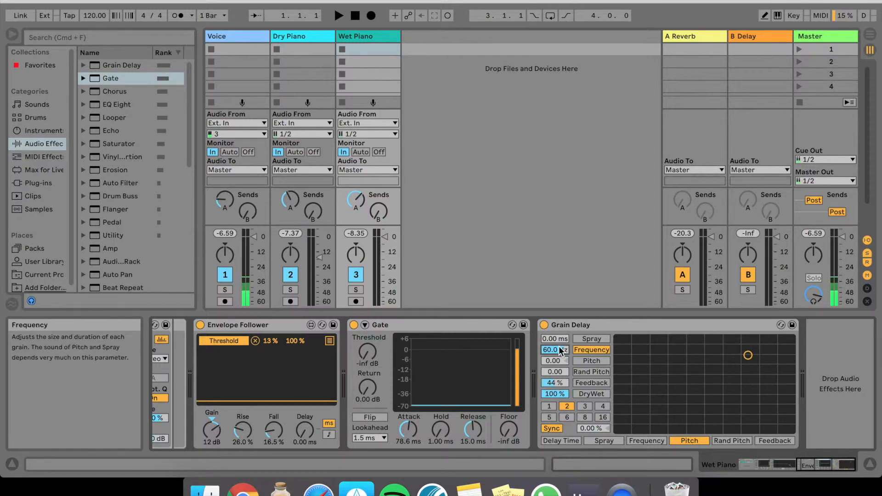
left_click_drag(408, 430, 408, 418)
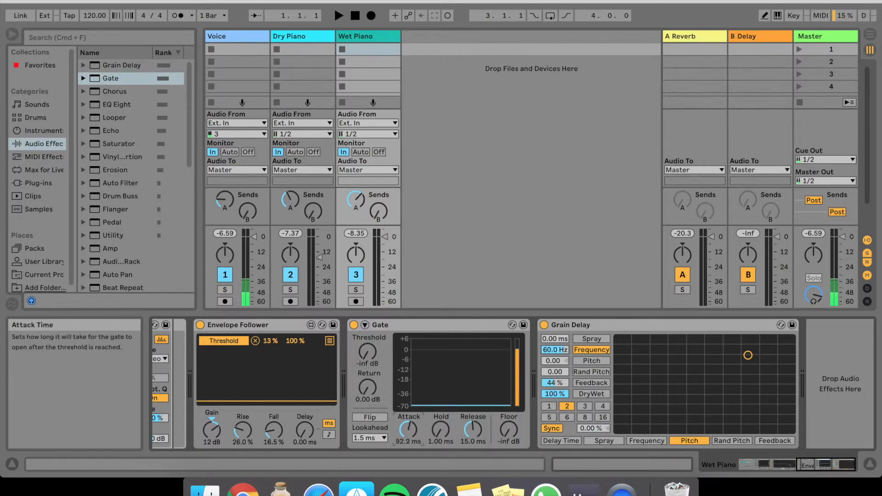
left_click_drag(473, 430, 473, 411)
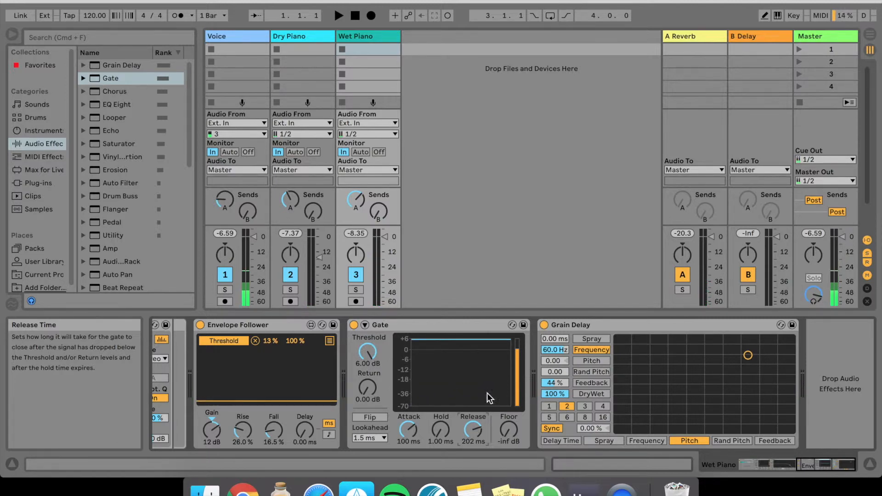
Delete the Gate before the Grain Delay and map the Grain Delay's on/off switch to MIDI CC 65.
left_click(410, 330)
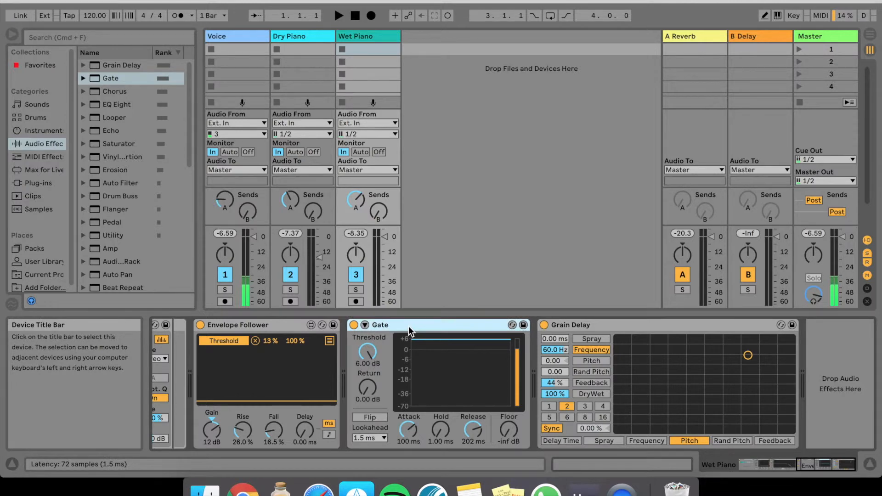
key("Delete")
key("super+m")
left_click(352, 326)
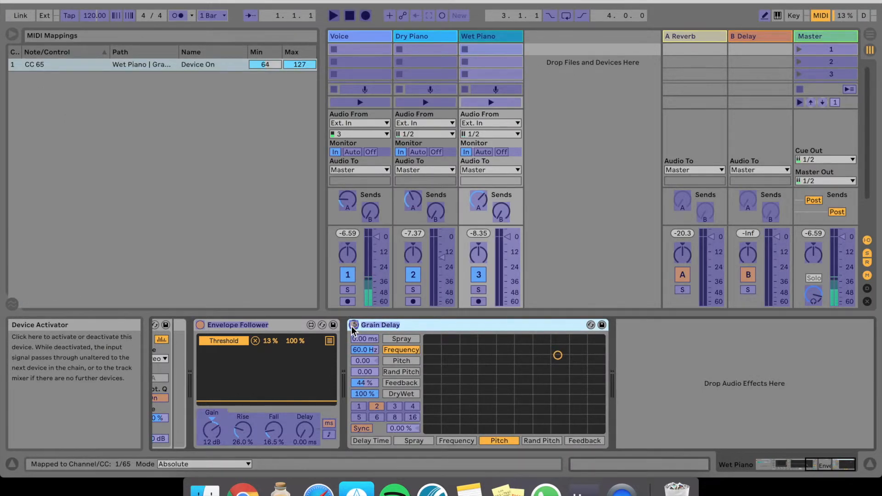
key("super+m")
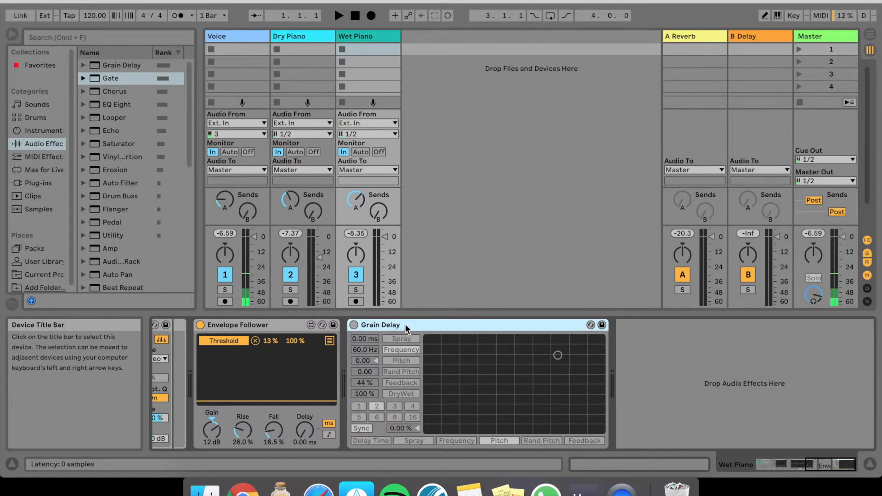
Replace the Grain Delay with a Pedal set to Fuzz with 37 % gain.
key("Delete")
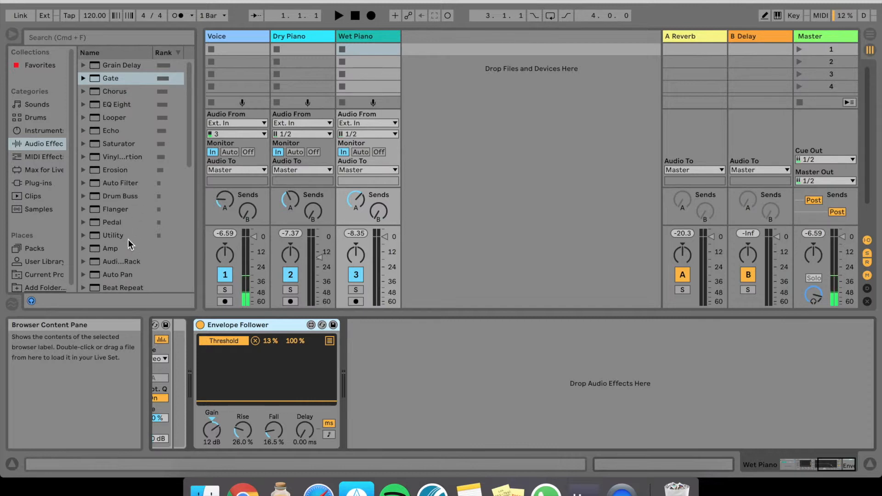
left_click_drag(106, 222, 425, 379)
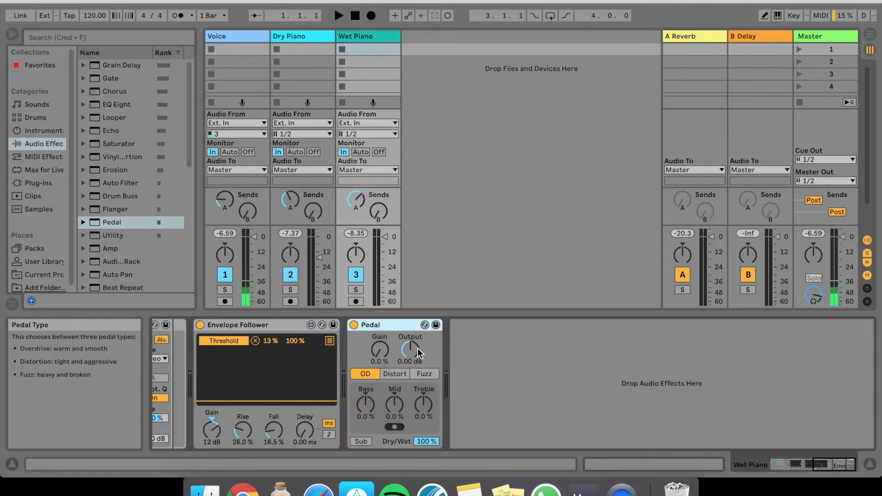
left_click(419, 374)
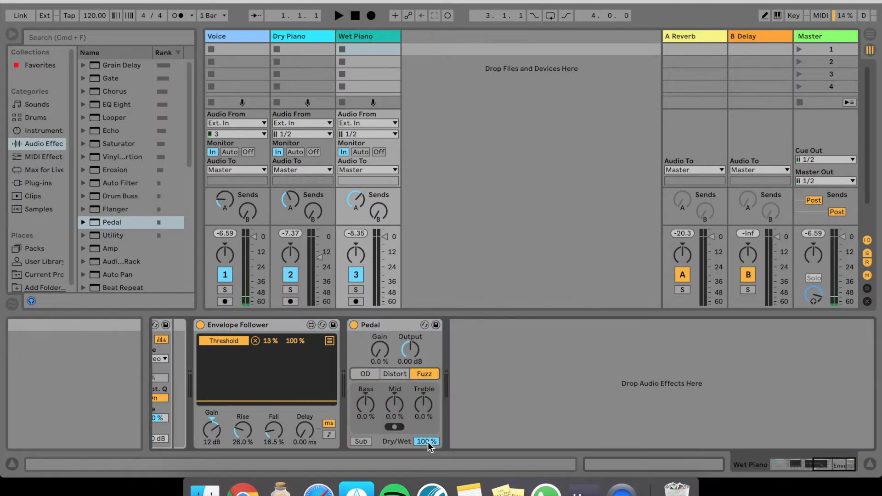
left_click_drag(379, 350, 379, 338)
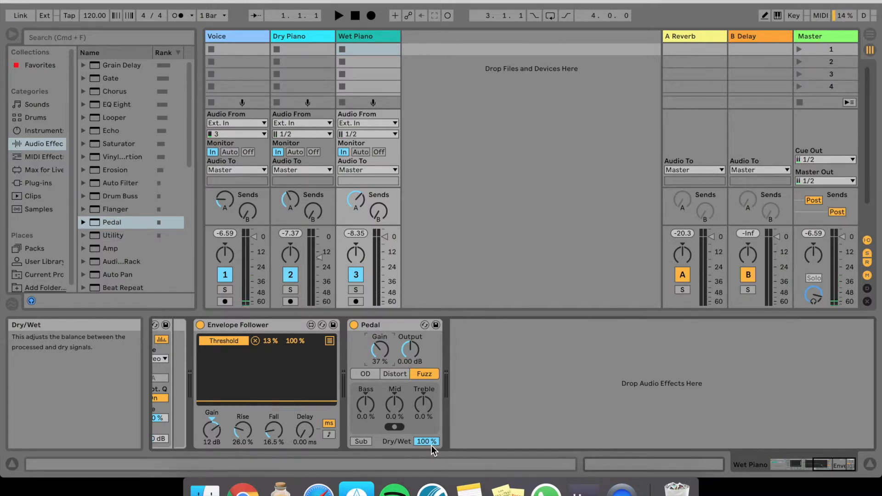
Map the Pedal's Dry/Wet amount to MIDI CC 7.
key("super+m")
left_click(431, 442)
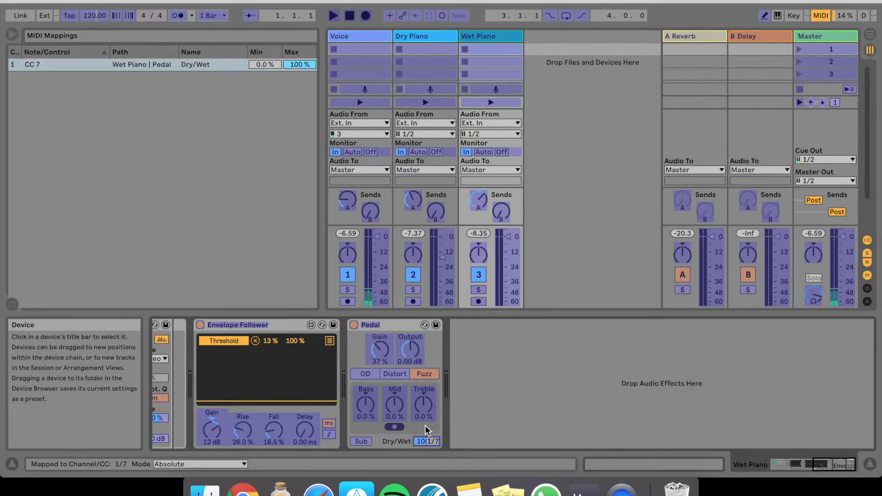
key("super+m")
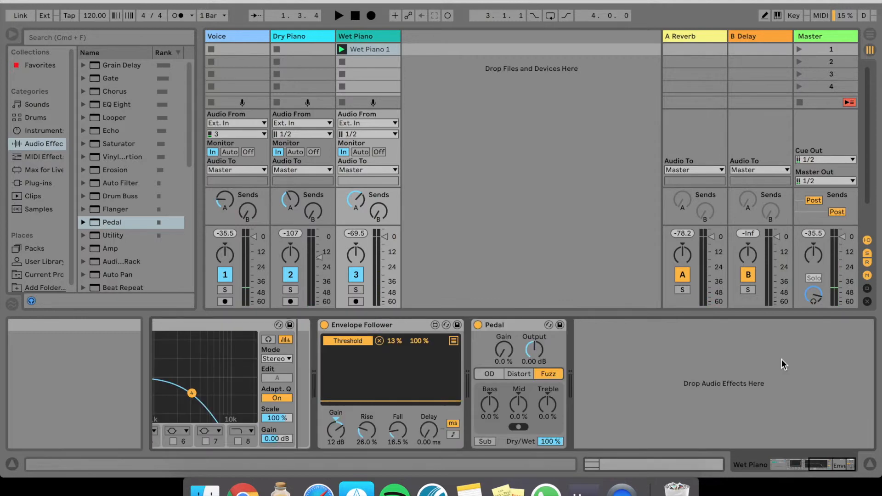
Replace the Pedal after the Envelope Follower with a Grain Delay and set its feedback to 34 %.
left_click(517, 321)
key("Delete")
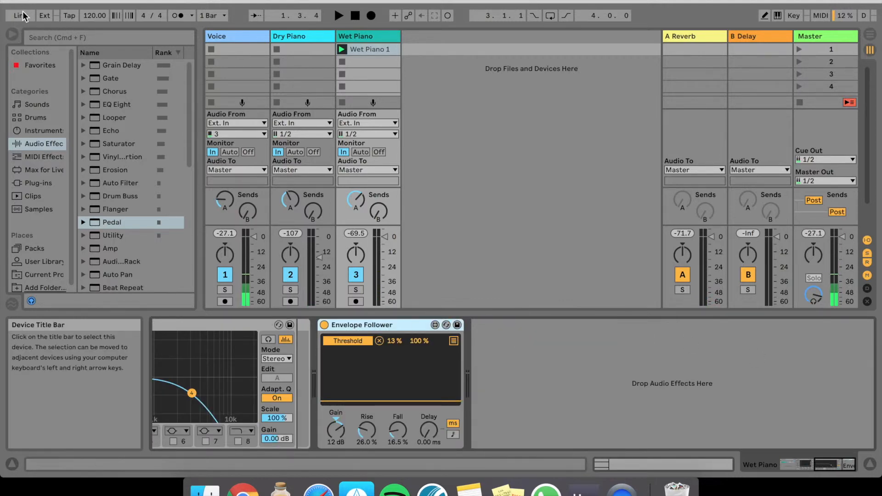
left_click_drag(111, 65, 497, 351)
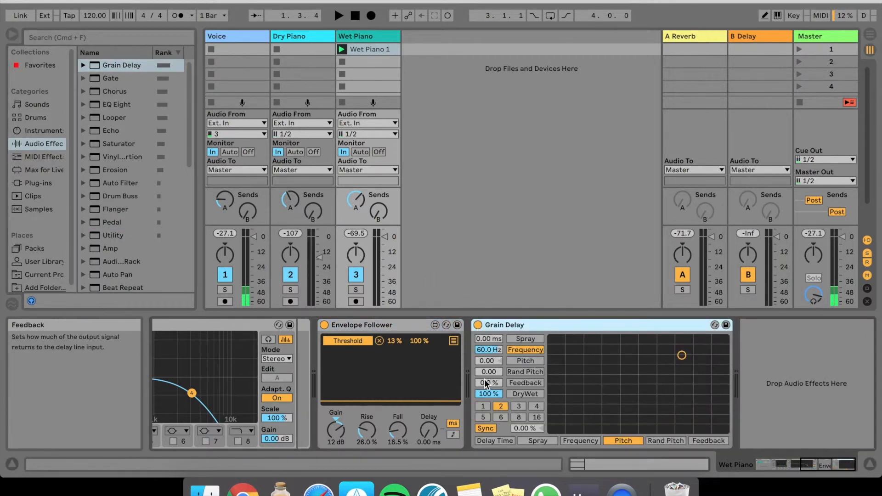
left_click_drag(483, 380, 484, 365)
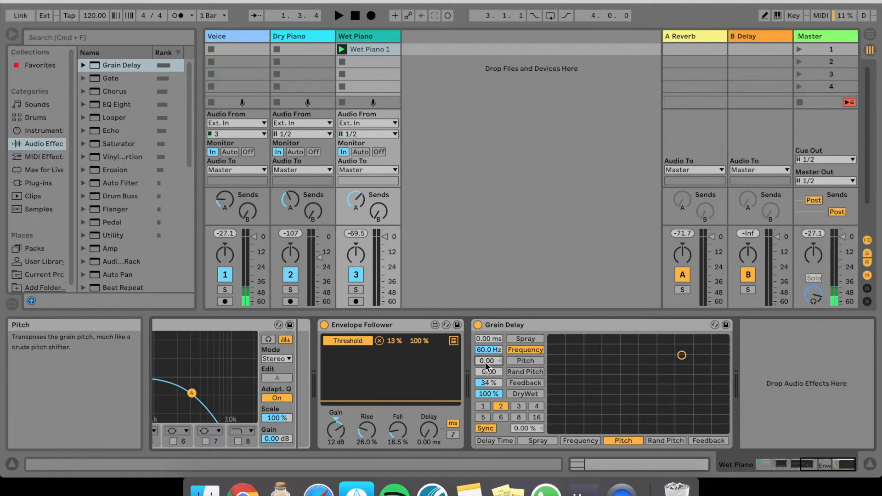
Set the Grain Delay's spray to 56.4 ms, frequency to 1.00 Hz and pitch to -12.0.
key("Return")
mouse_move(488, 341)
left_mouse_down()
mouse_move(488, 325)
mouse_move(489, 388)
mouse_move(490, 342)
mouse_move(547, 485)
left_mouse_up()
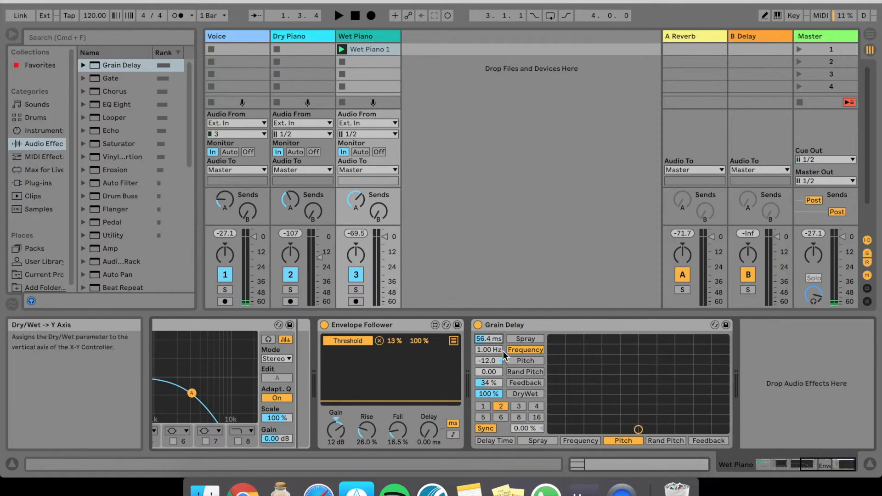
Insert an EQ Eight between the Envelope Follower and the Grain Delay, with filter 1 set to a low cut.
left_click_drag(106, 104, 474, 405)
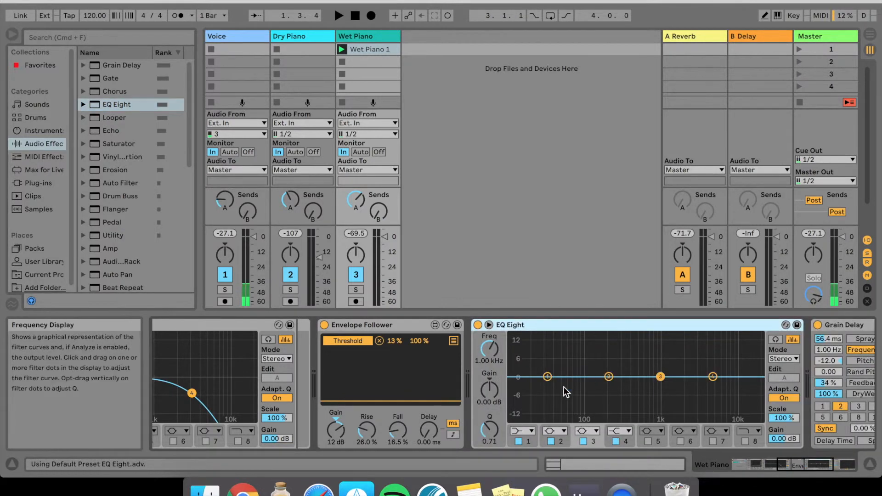
left_click(522, 431)
left_click(522, 451)
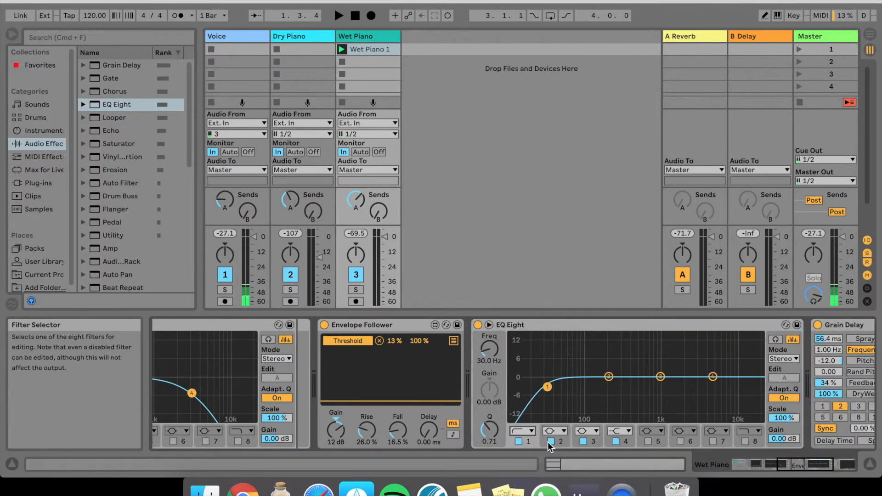
Turn off EQ Eight filters 2, 3 and 4 and adjust filter 1 to about 29 Hz with a Q of 0.61.
left_click(551, 441)
left_click(583, 441)
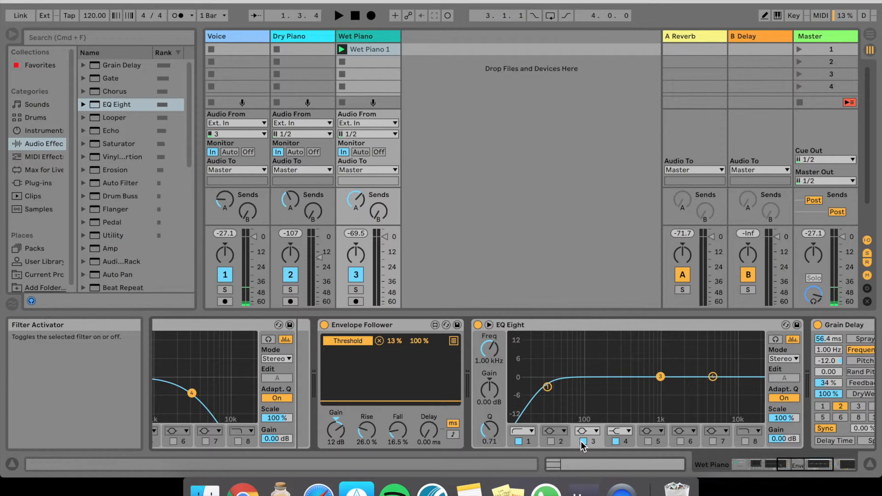
left_click(616, 442)
left_click(547, 386)
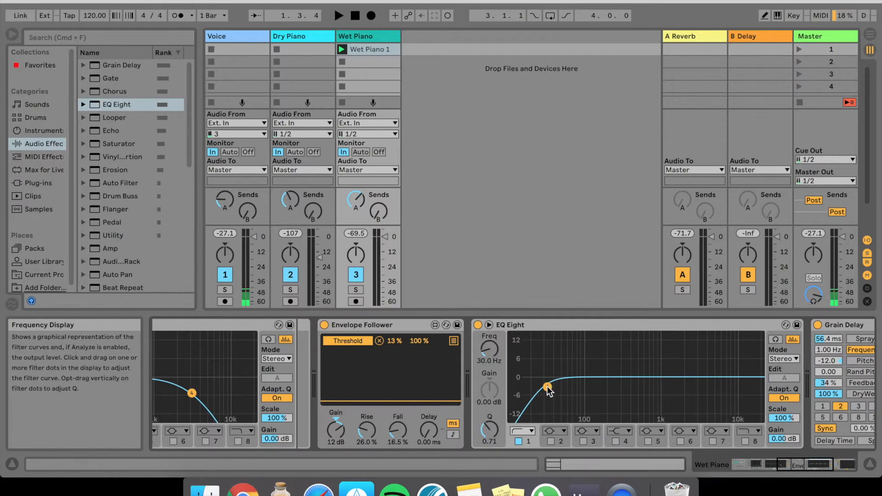
mouse_move(547, 385)
left_mouse_down()
mouse_move(526, 389)
mouse_move(712, 396)
mouse_move(528, 390)
mouse_move(522, 378)
mouse_move(585, 380)
mouse_move(683, 405)
mouse_move(533, 388)
mouse_move(693, 406)
mouse_move(546, 390)
left_mouse_up()
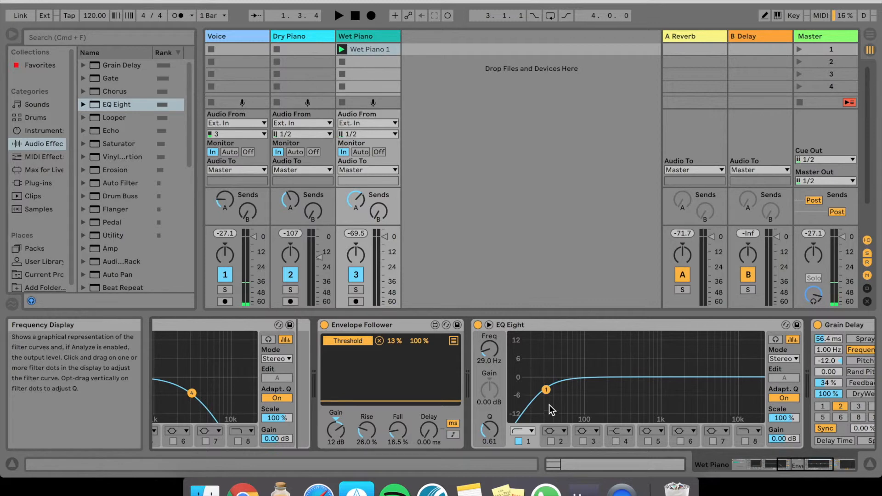
Delete the Wet Piano 1 clip and lower the EQ Eight's filter 1 frequency to 10.0 Hz.
left_click(370, 50)
key("Delete")
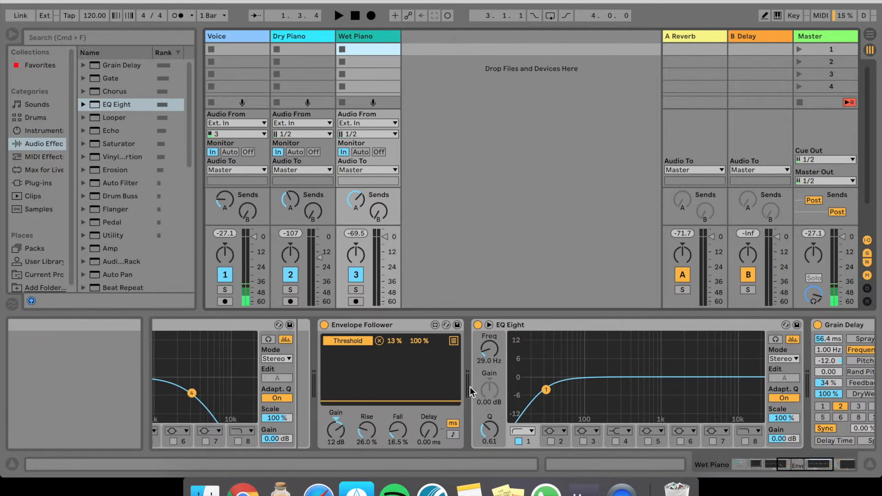
left_click_drag(490, 355, 490, 367)
left_click_drag(379, 212, 378, 200)
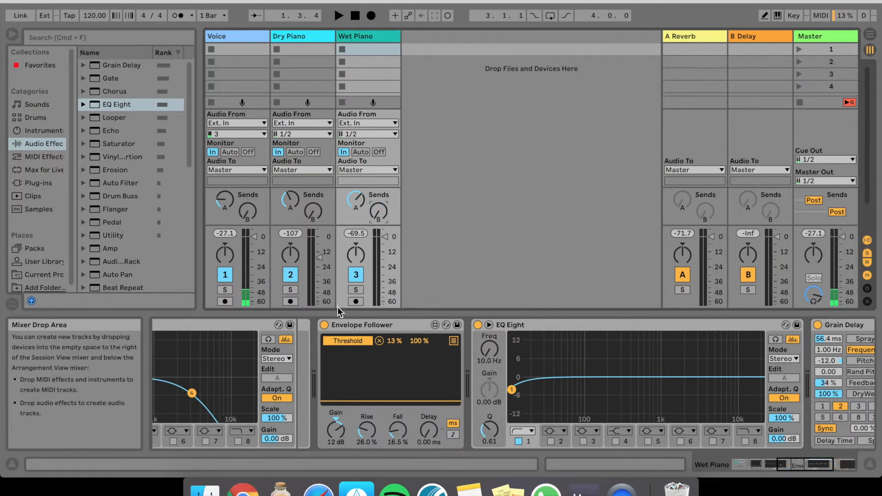
Arm the Wet Piano track, record a short clip into its first slot and open the clip's settings.
left_click(355, 302)
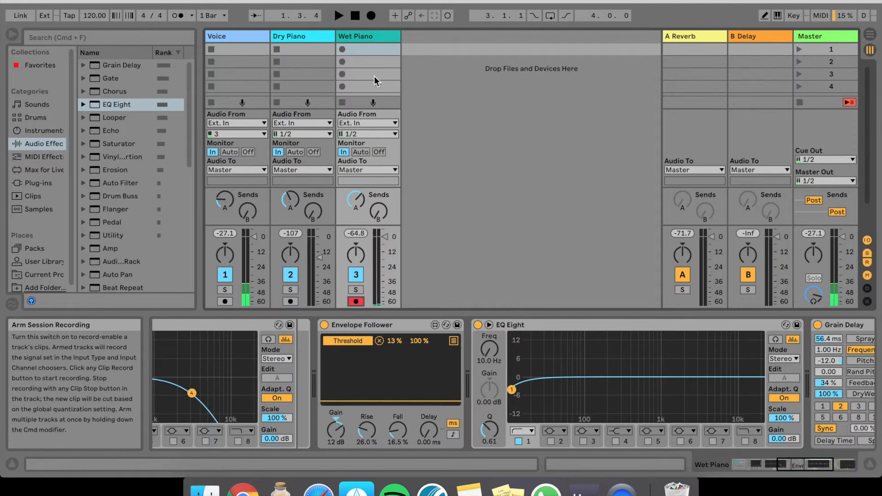
left_click(342, 50)
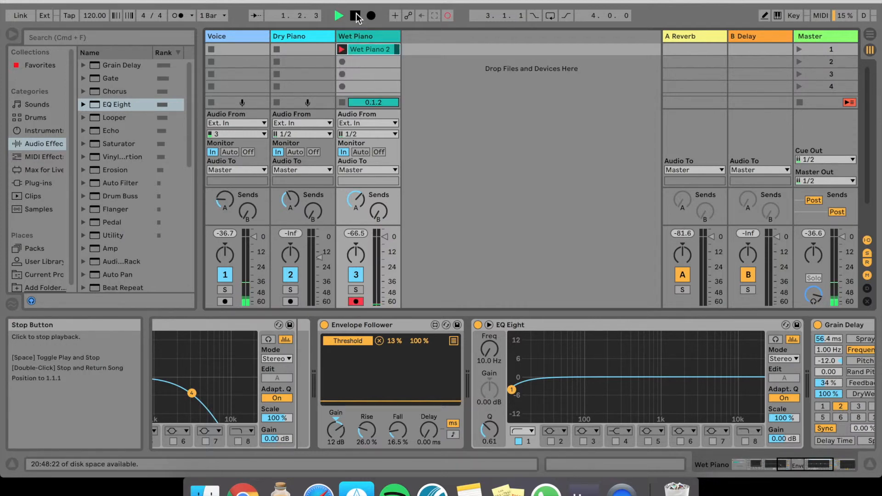
left_click(362, 49)
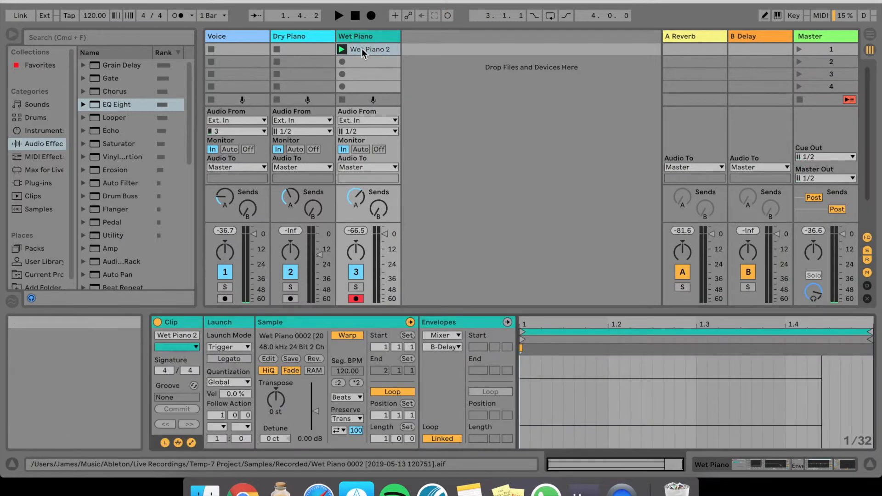
Launch the new Wet Piano clip, turn off its looping and set its end to bar 8.
left_click(341, 48)
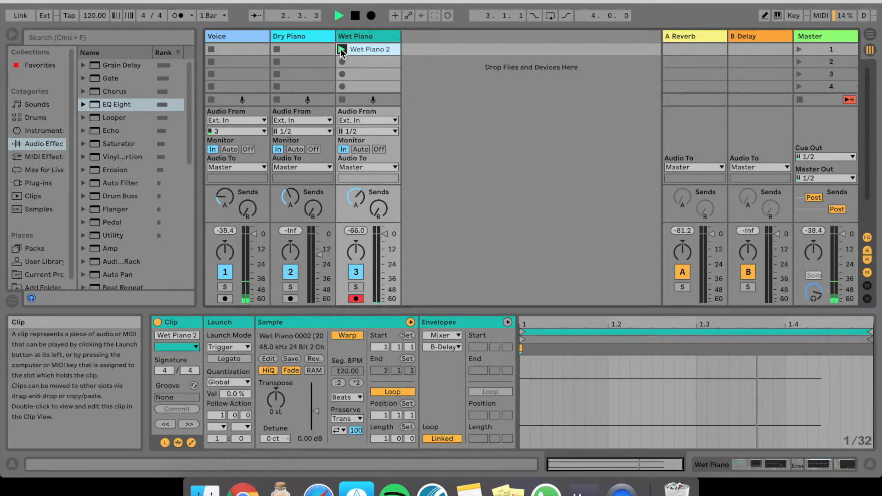
left_click(399, 391)
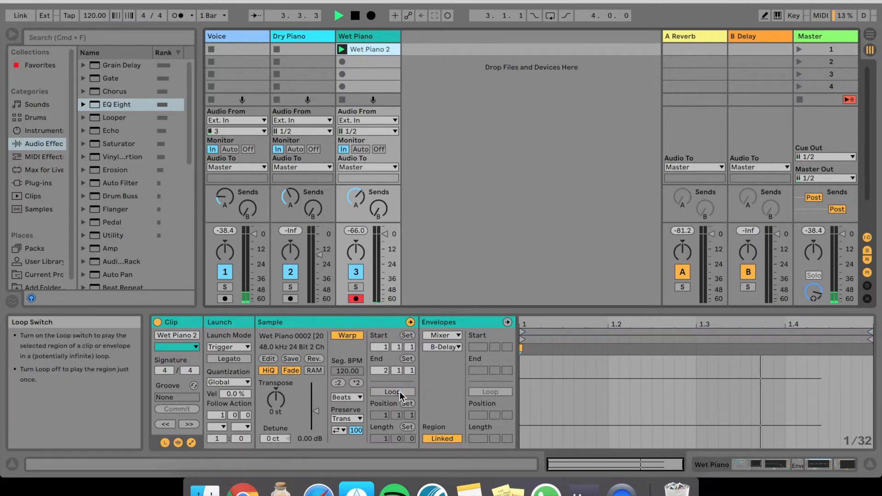
type("8")
key("Return")
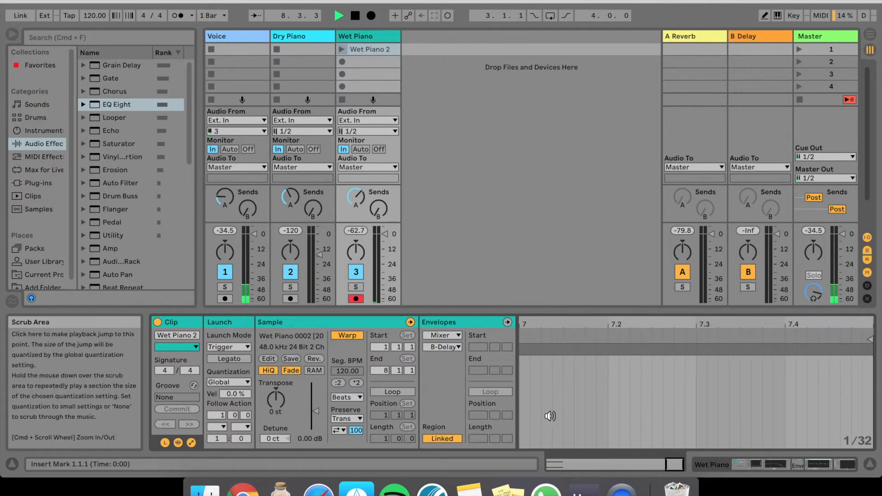
Draw a B-Delay send envelope rising from the minimum at the clip's start to its end, and disarm the Wet Piano track.
left_click(440, 346)
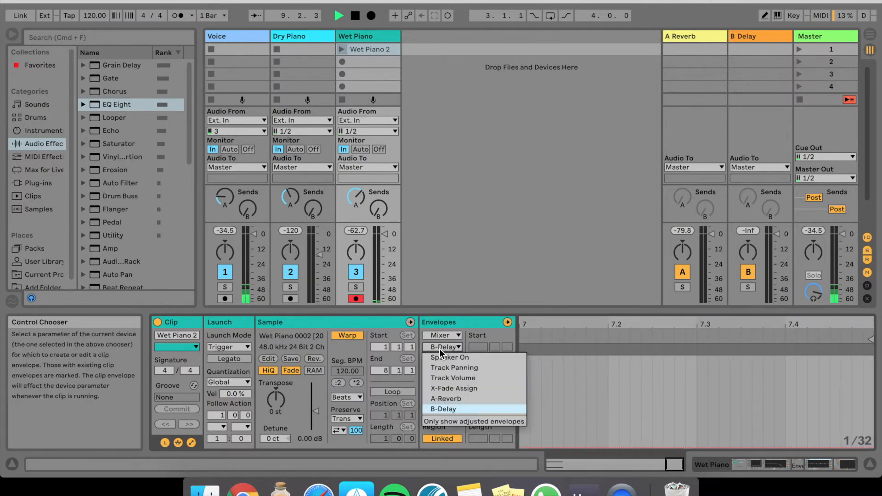
left_click(445, 409)
scroll(556, 404, "left", 5)
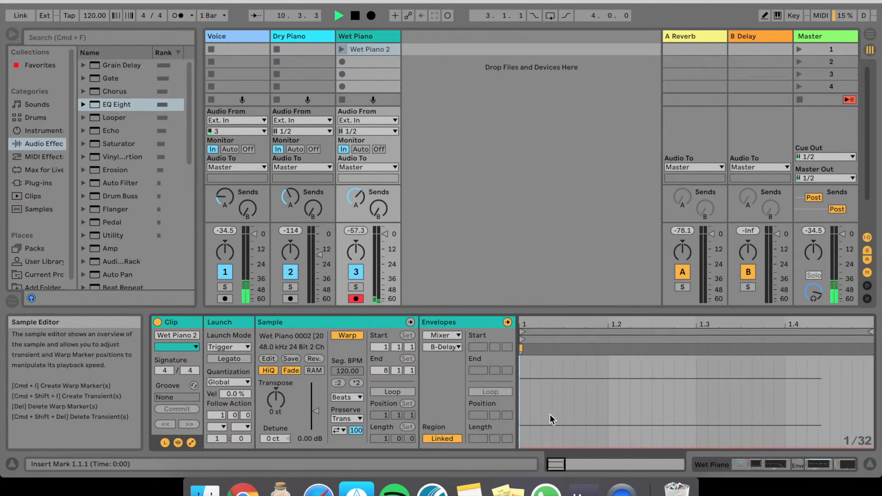
left_click(520, 447)
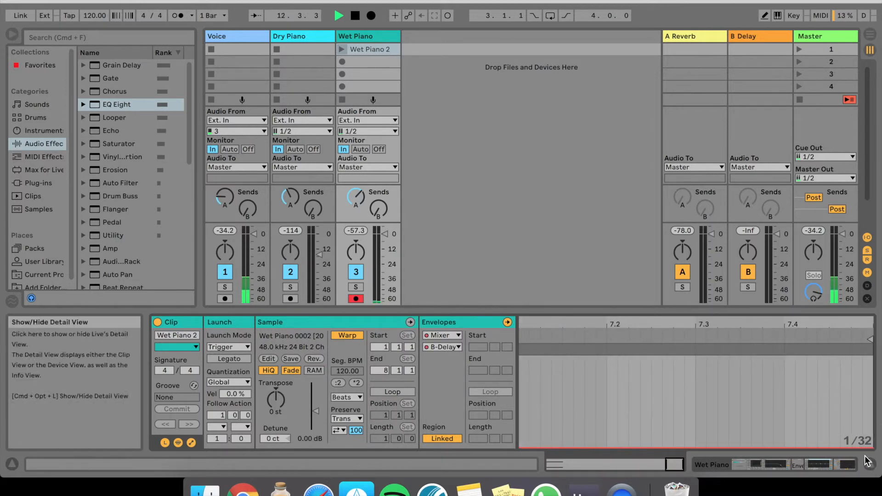
left_click_drag(850, 447, 850, 403)
left_click(358, 299)
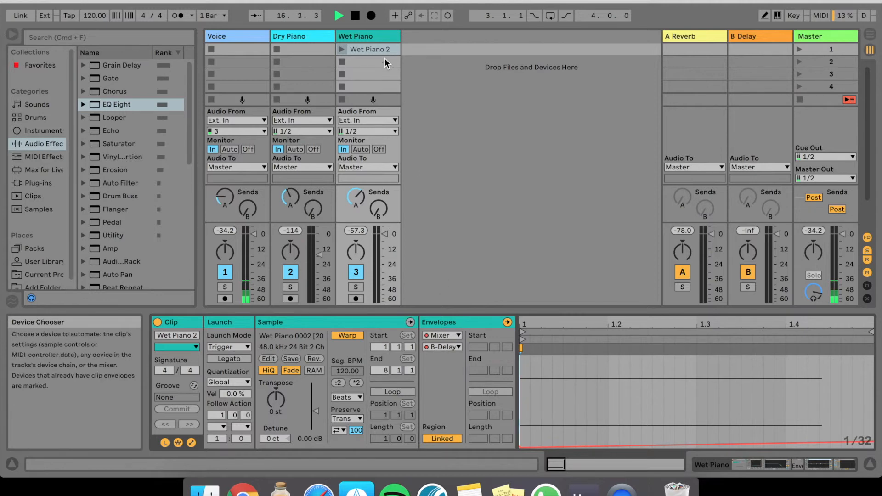
Draw an EQ Eight filter 1 frequency envelope falling from 22.0 kHz at the clip's start to 10.0 Hz at its end.
left_click(451, 337)
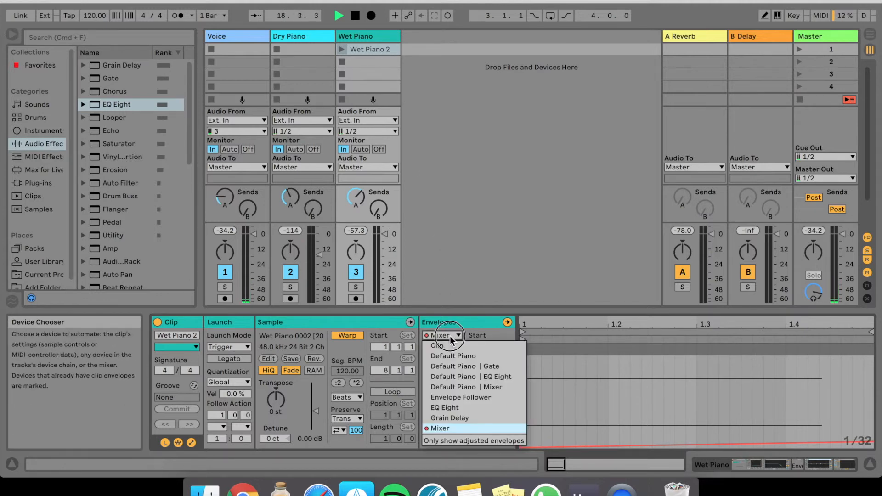
left_click(446, 408)
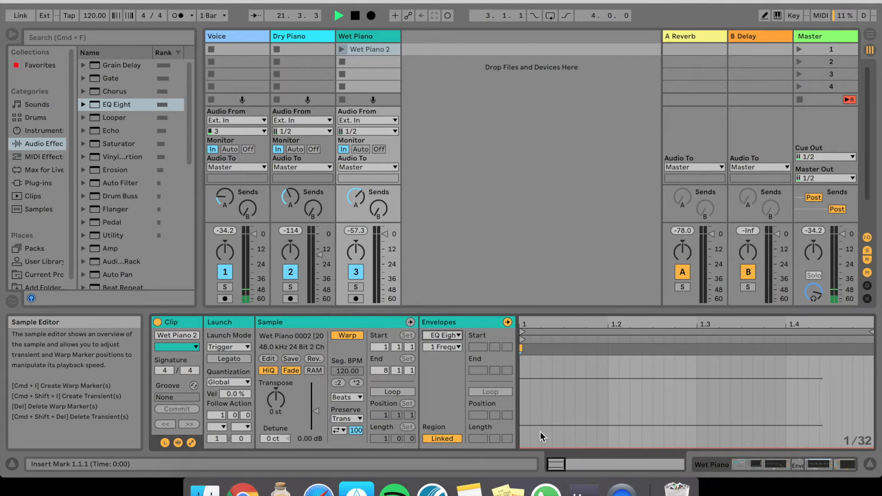
left_click_drag(519, 444, 519, 357)
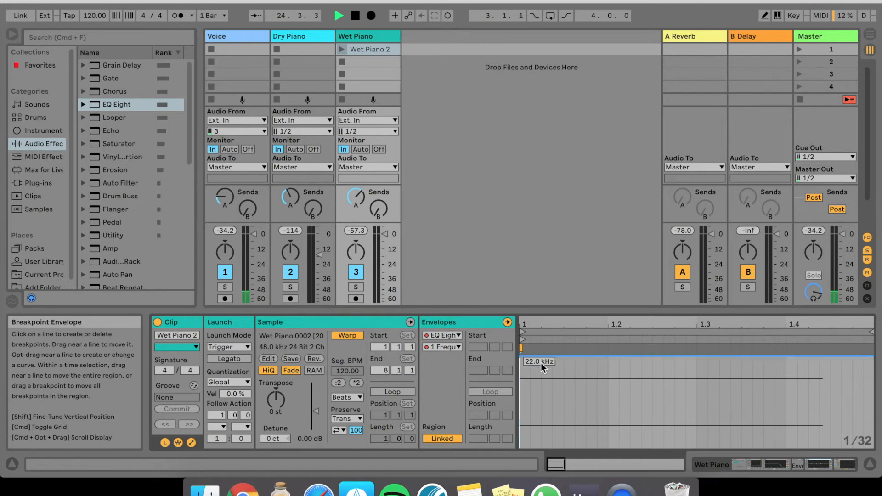
left_click_drag(875, 356, 873, 446)
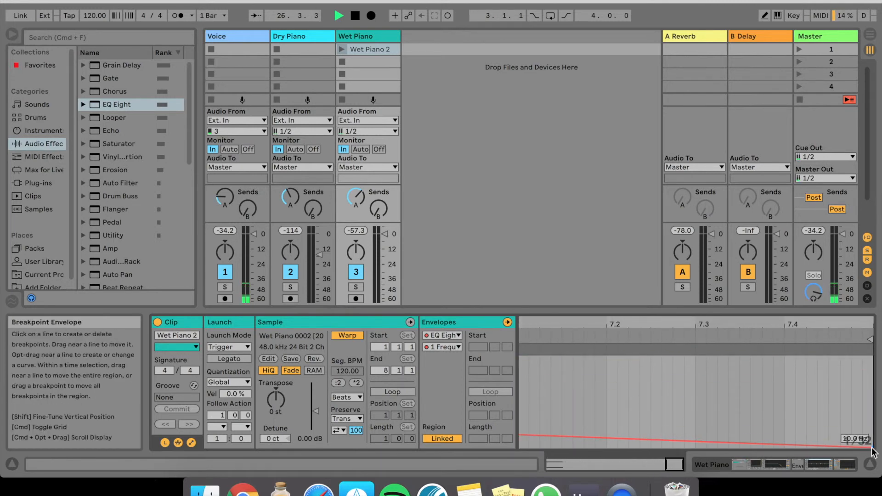
Map the Wet Piano track's first clip slot to MIDI CC 79 and view the track's devices while the clip plays.
double_click(364, 37)
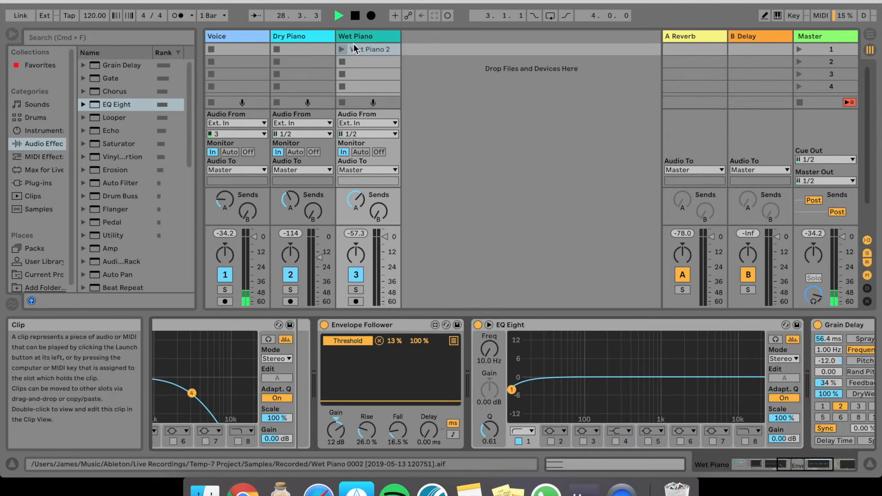
key("super+m")
left_click(465, 50)
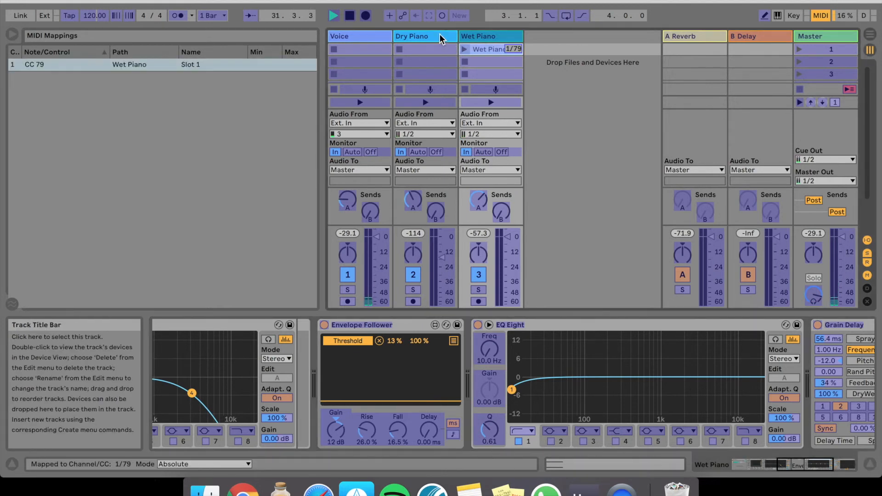
key("super+m")
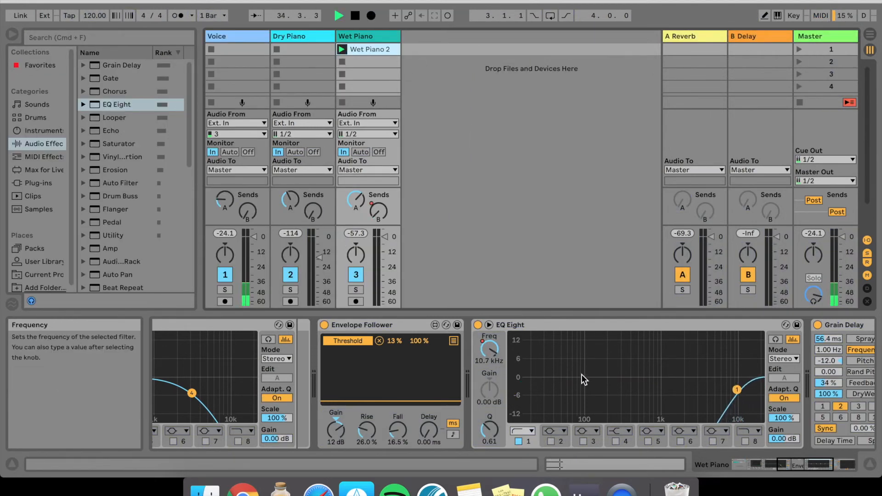
scroll(582, 375, "right", 2)
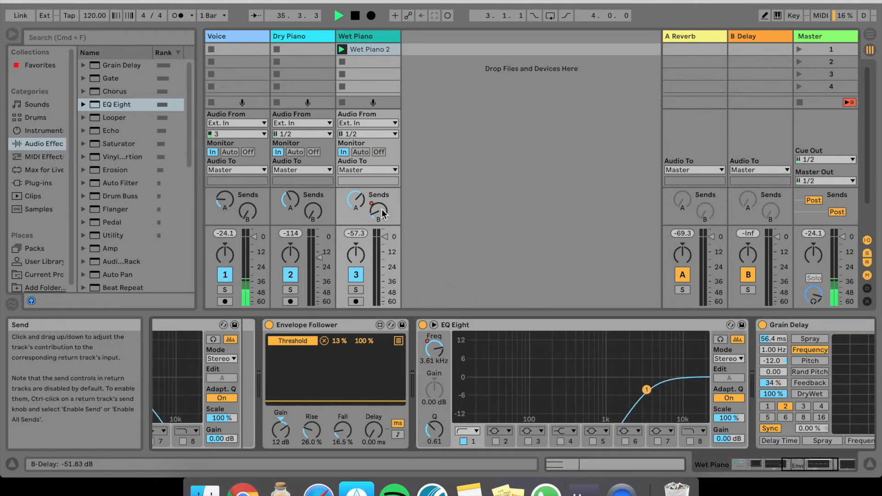